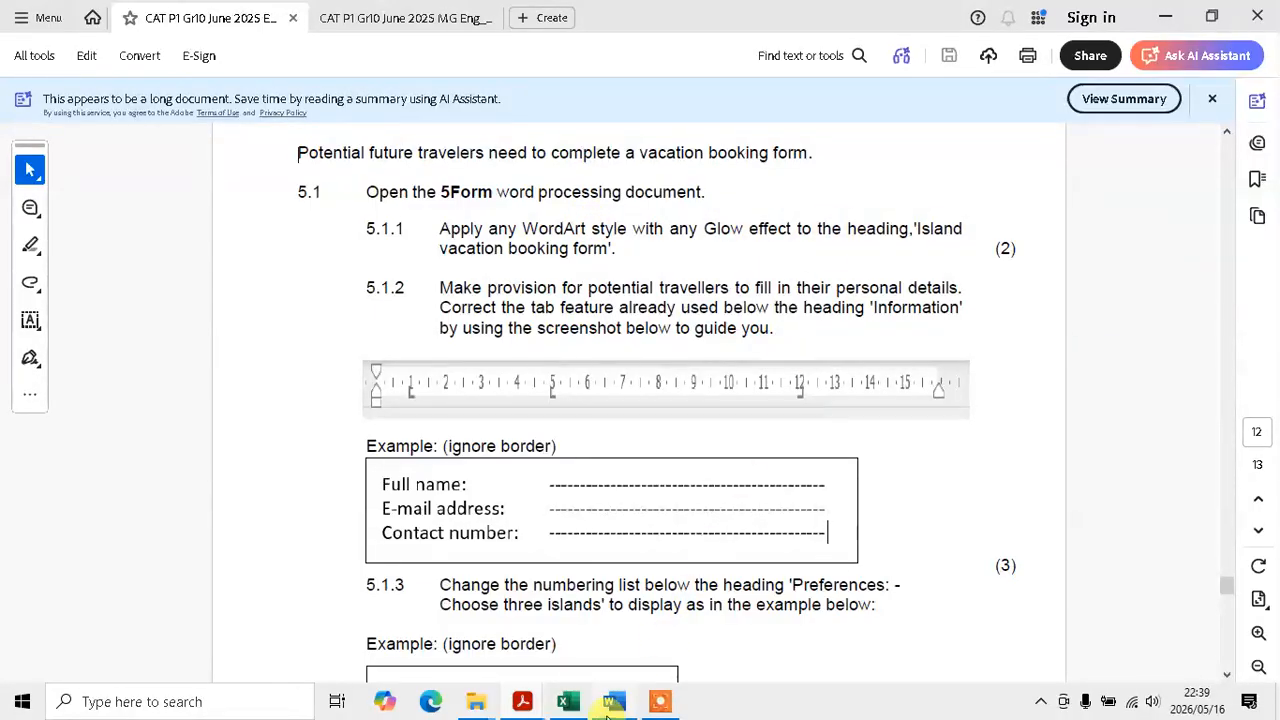
Switch to the 5Form document in Word and apply a gold WordArt style with a gold glow to the heading 'Island Vacation Booking Form'.
click(613, 702)
drag(233, 296, 445, 296)
click(117, 140)
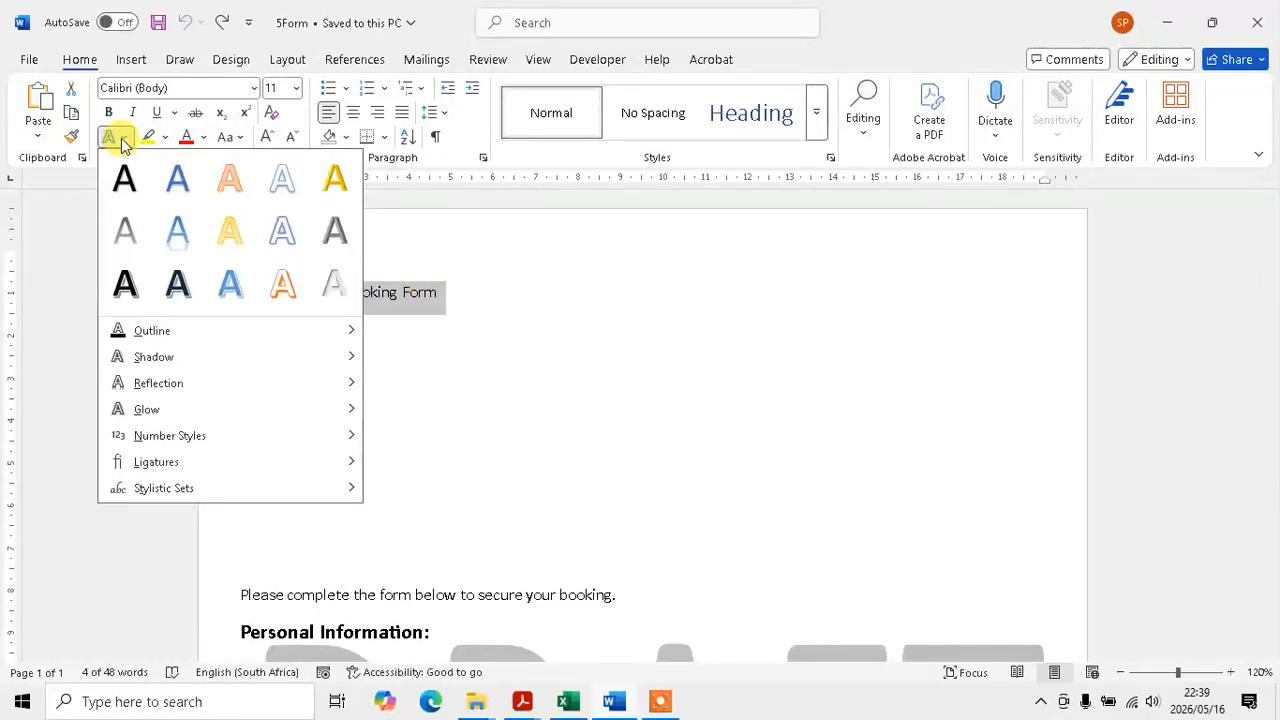
click(232, 222)
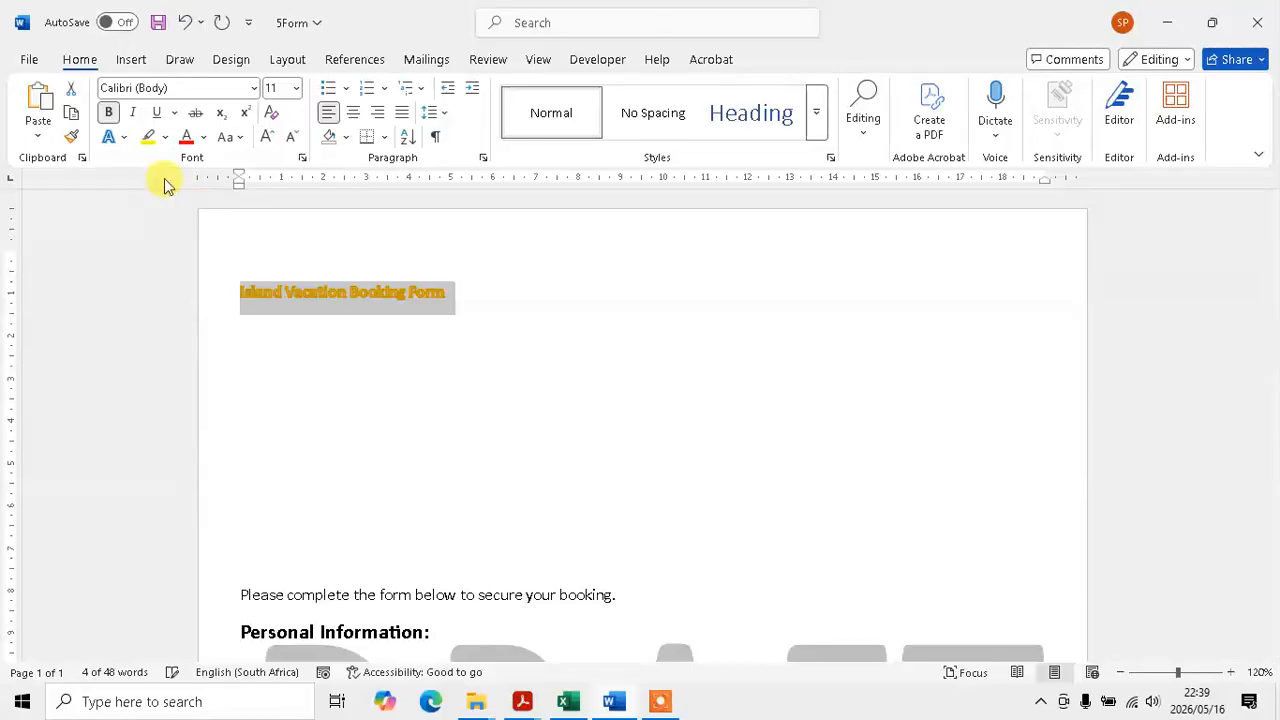
click(117, 140)
mouse_move(134, 409)
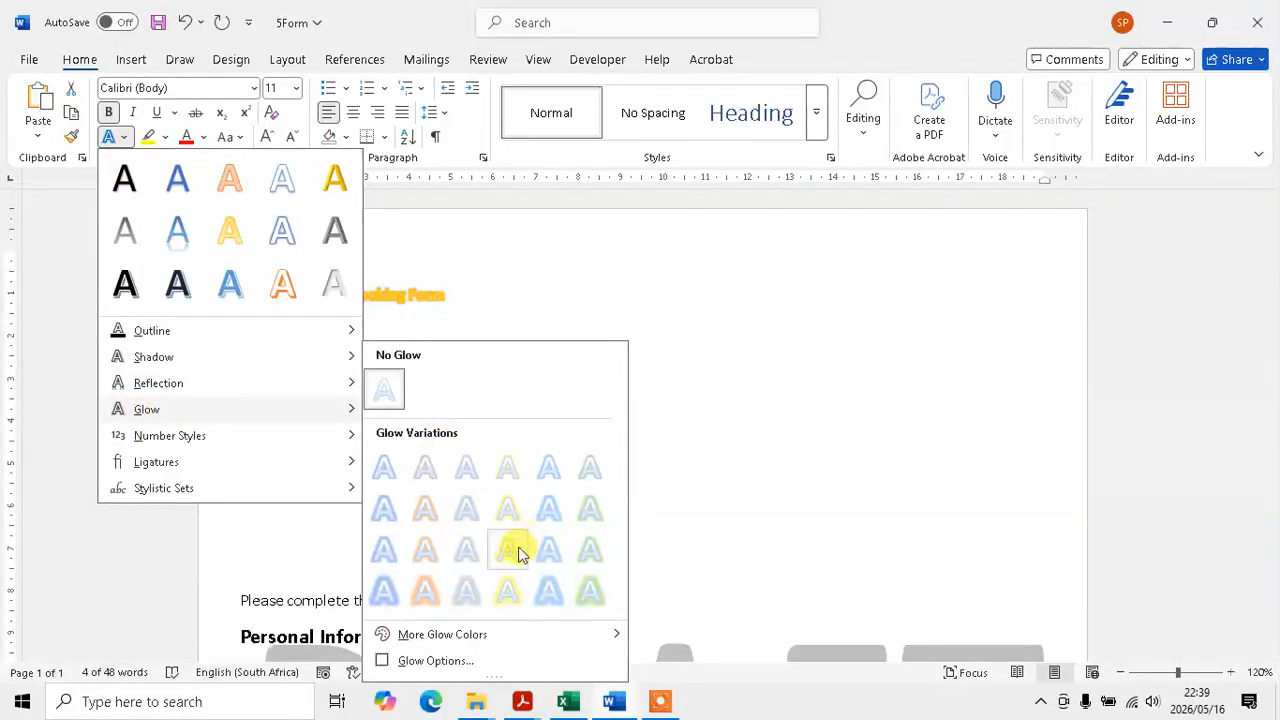
click(507, 592)
click(419, 354)
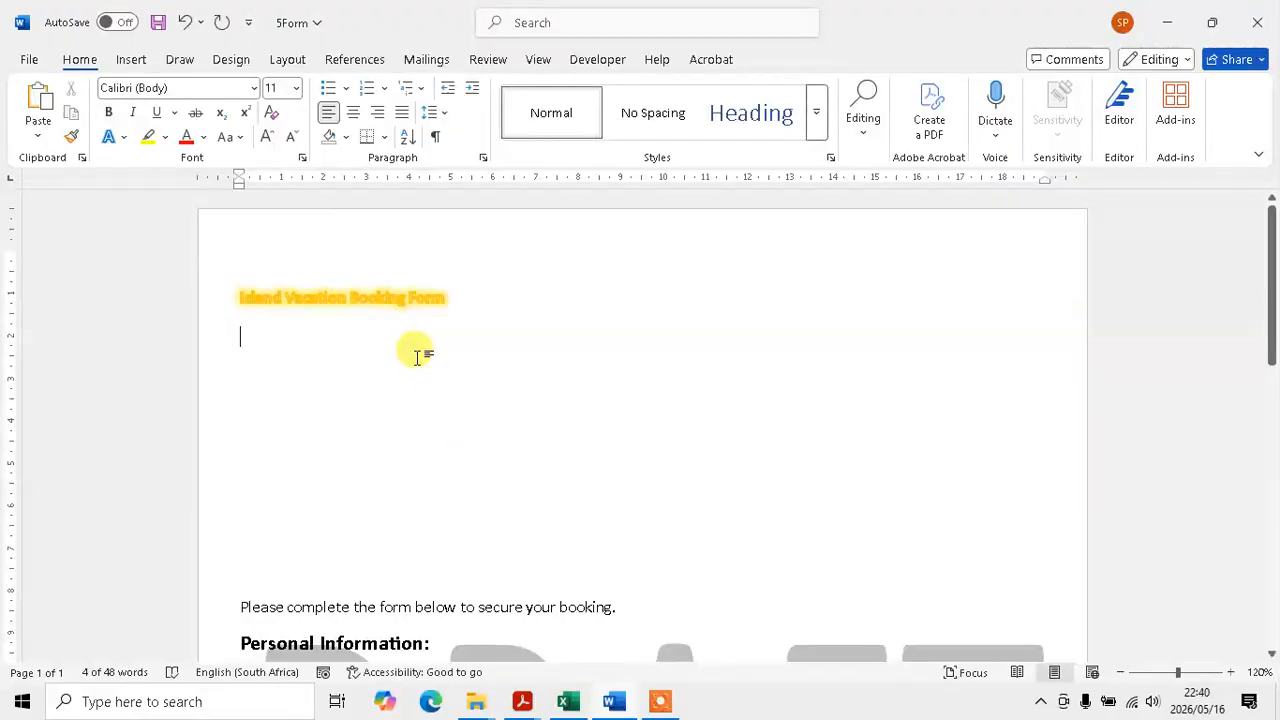
Check question 5.1.2 in the exam PDF and clear the 3 cm tab stop from the three lines under 'Personal Information'.
key(alt+Tab)
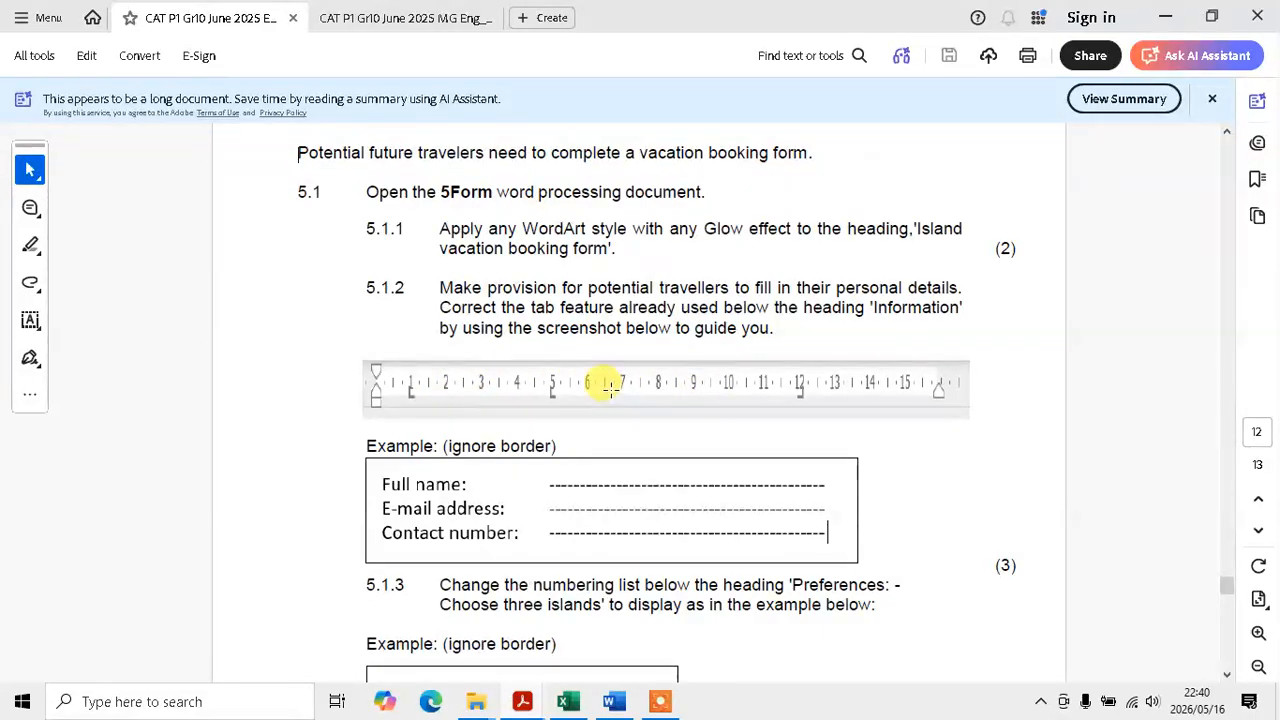
key(alt+Tab)
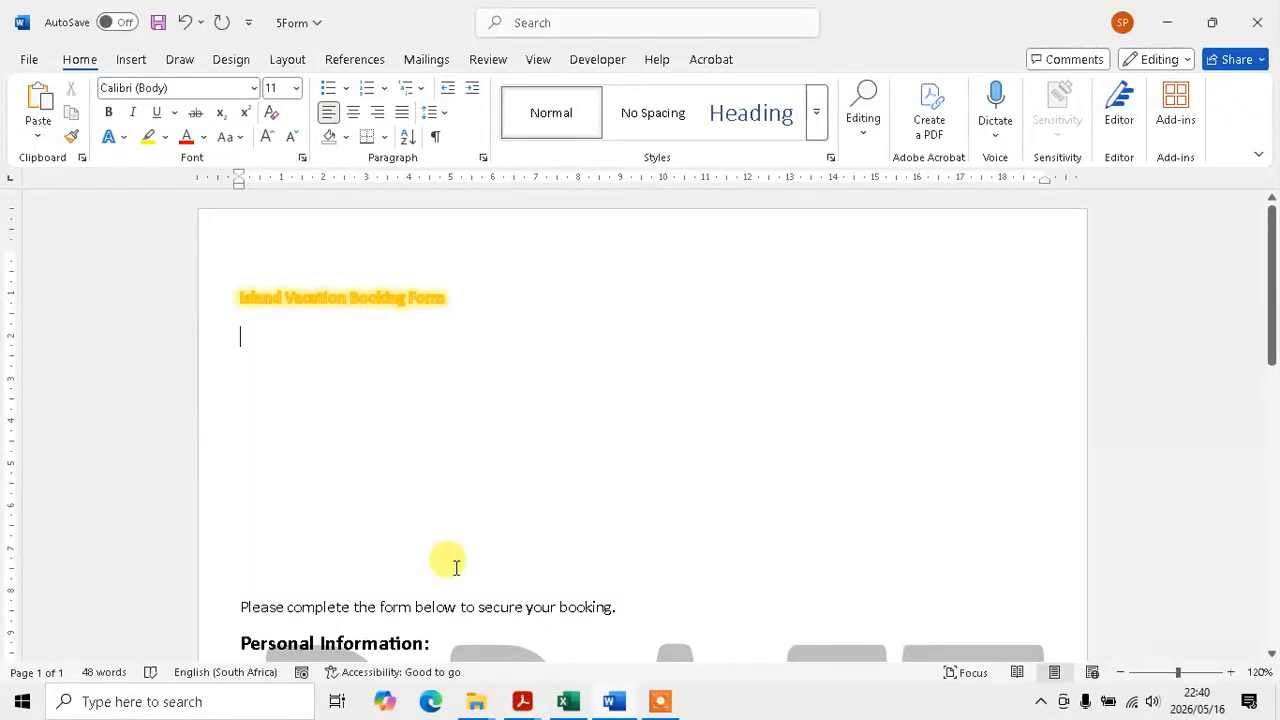
scroll(455, 568, down, 3)
scroll(455, 568, down, 2)
drag(254, 400, 452, 465)
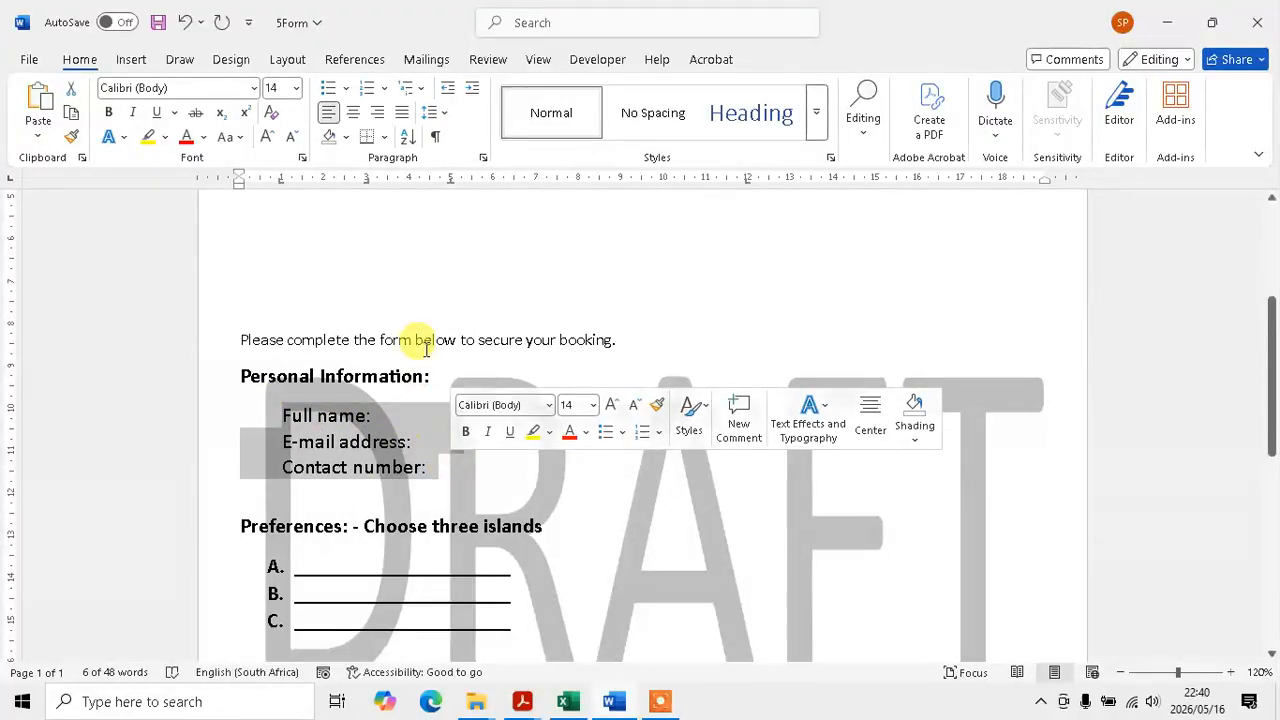
click(484, 161)
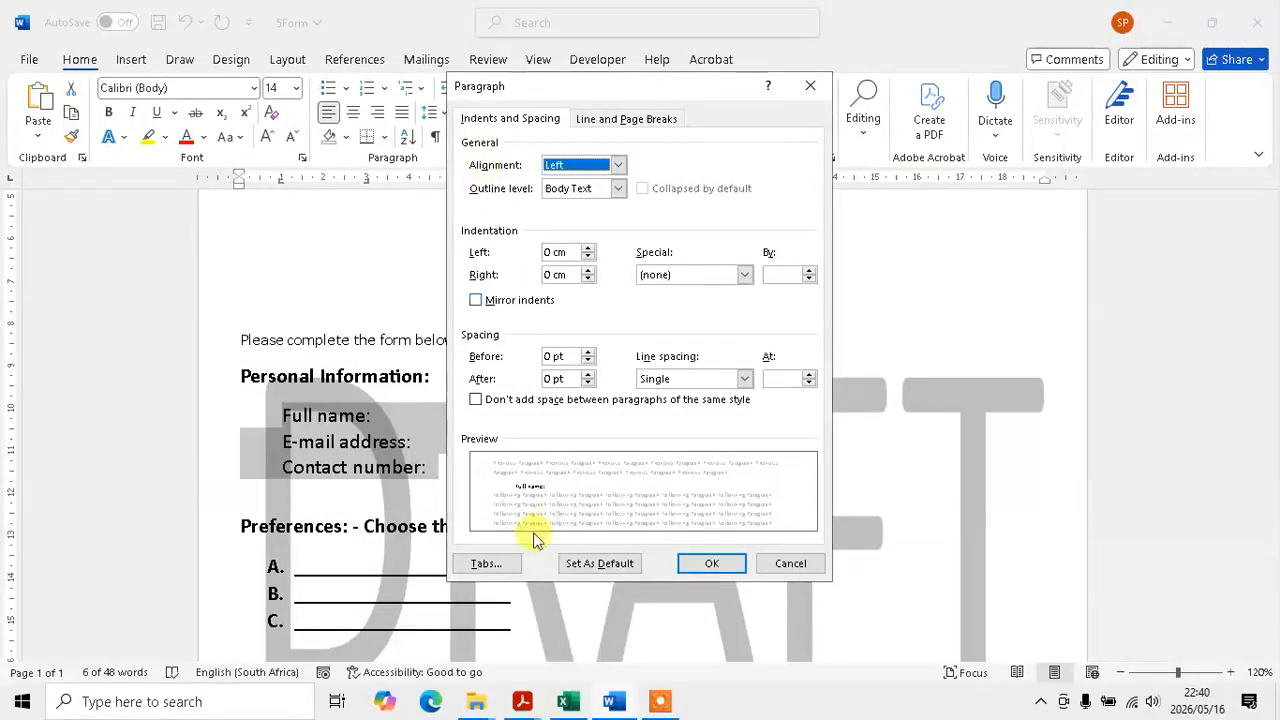
click(488, 563)
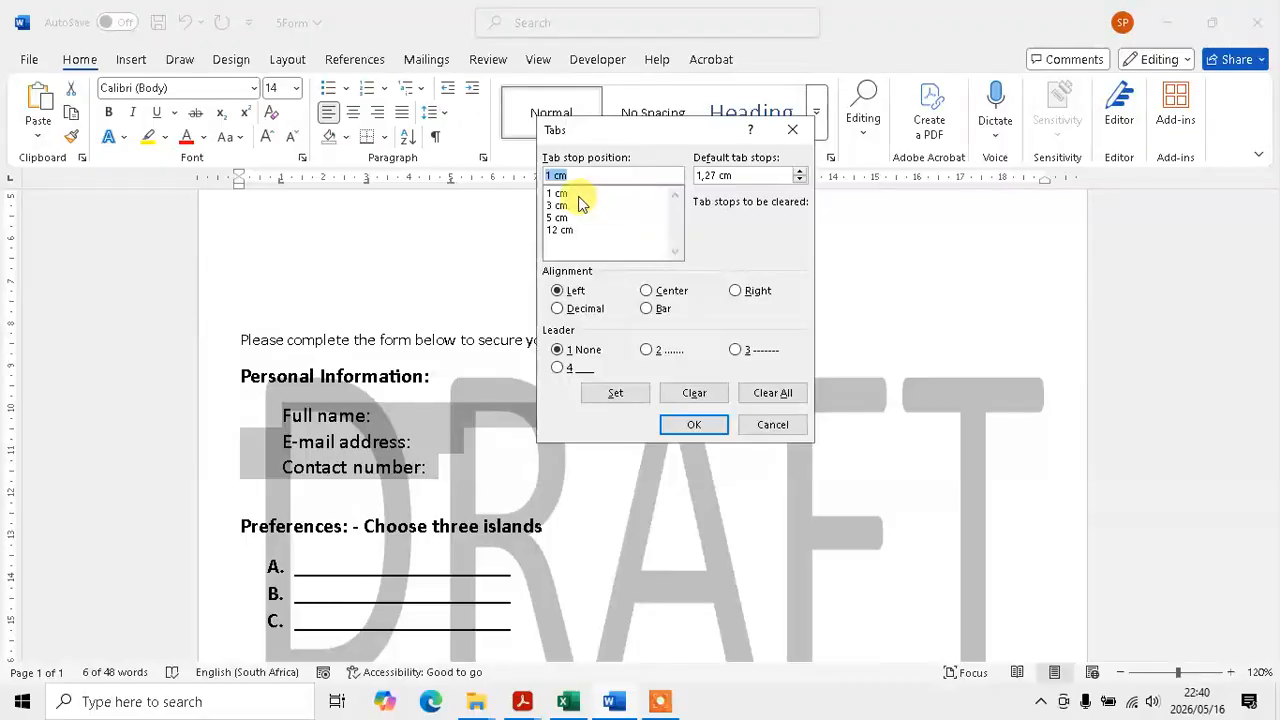
key(alt+Tab)
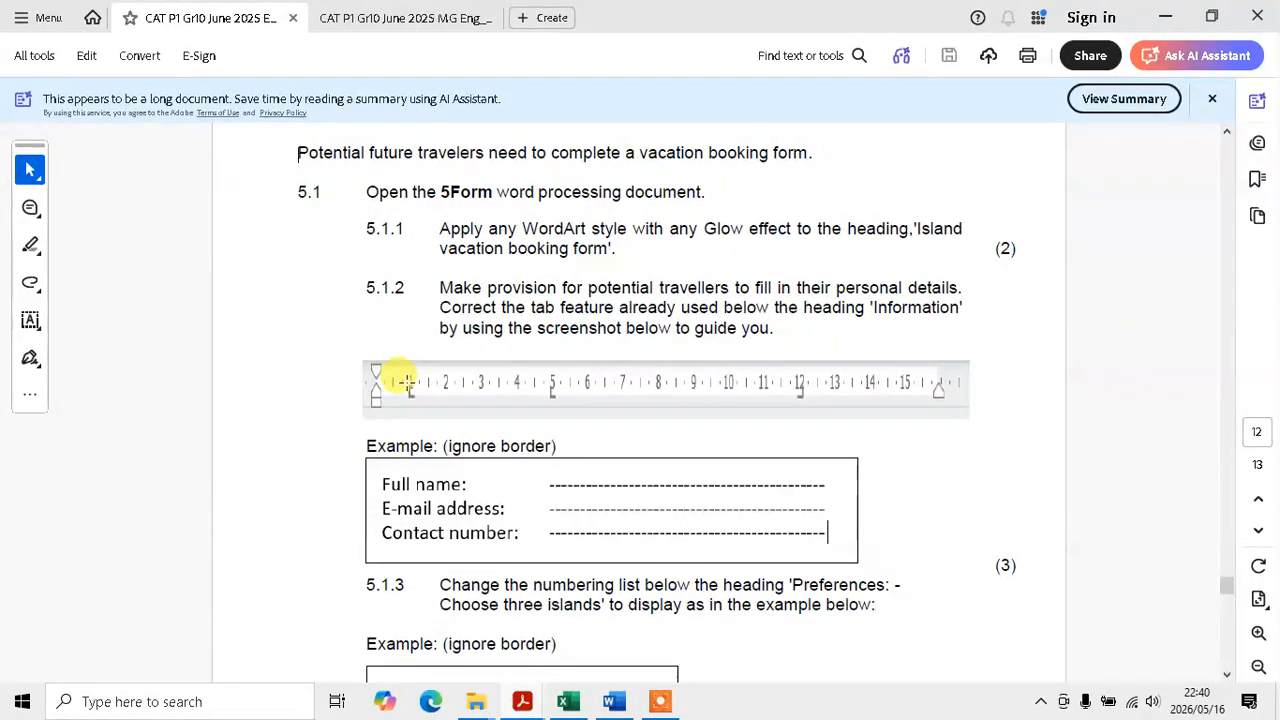
key(alt+Tab)
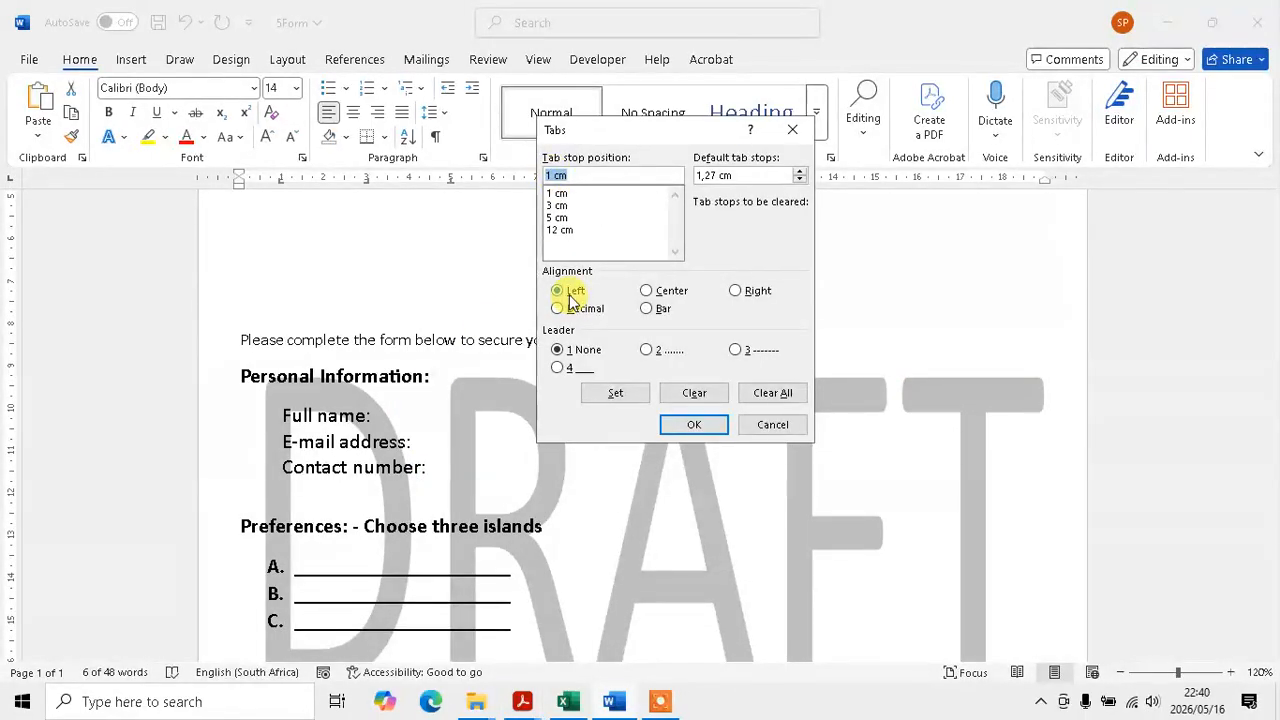
key(alt+Tab)
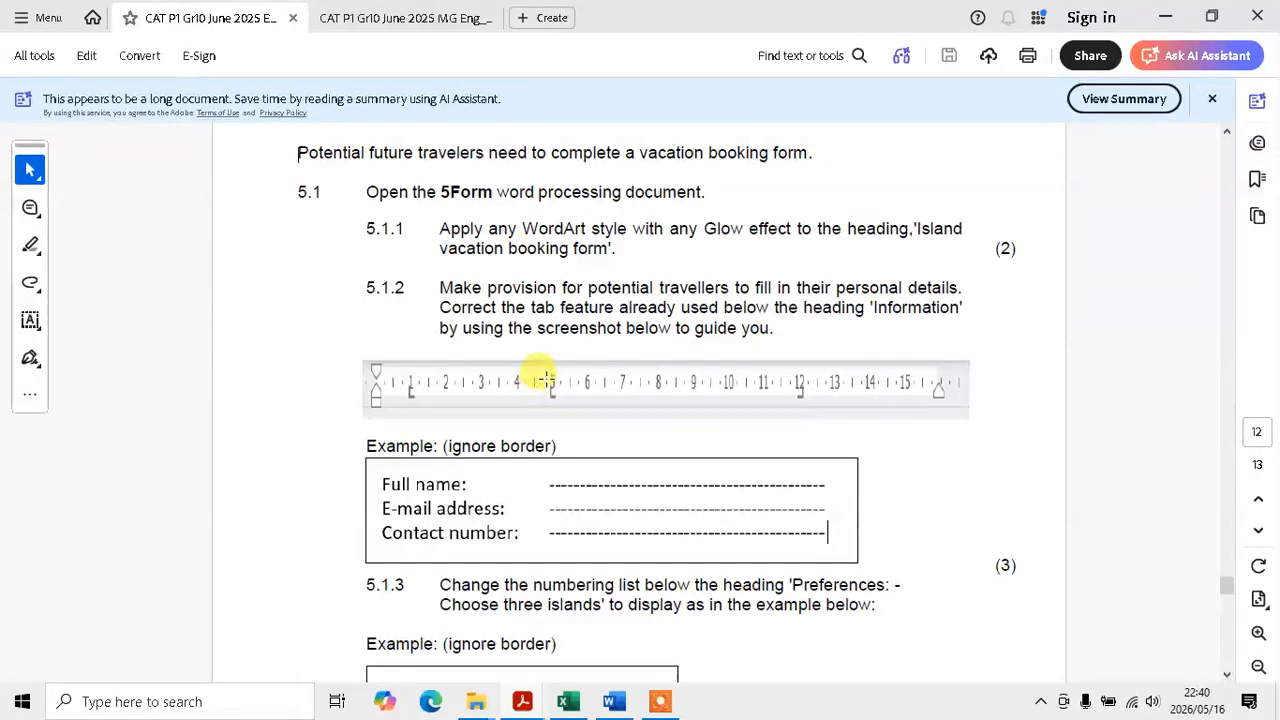
key(alt+Tab)
click(557, 206)
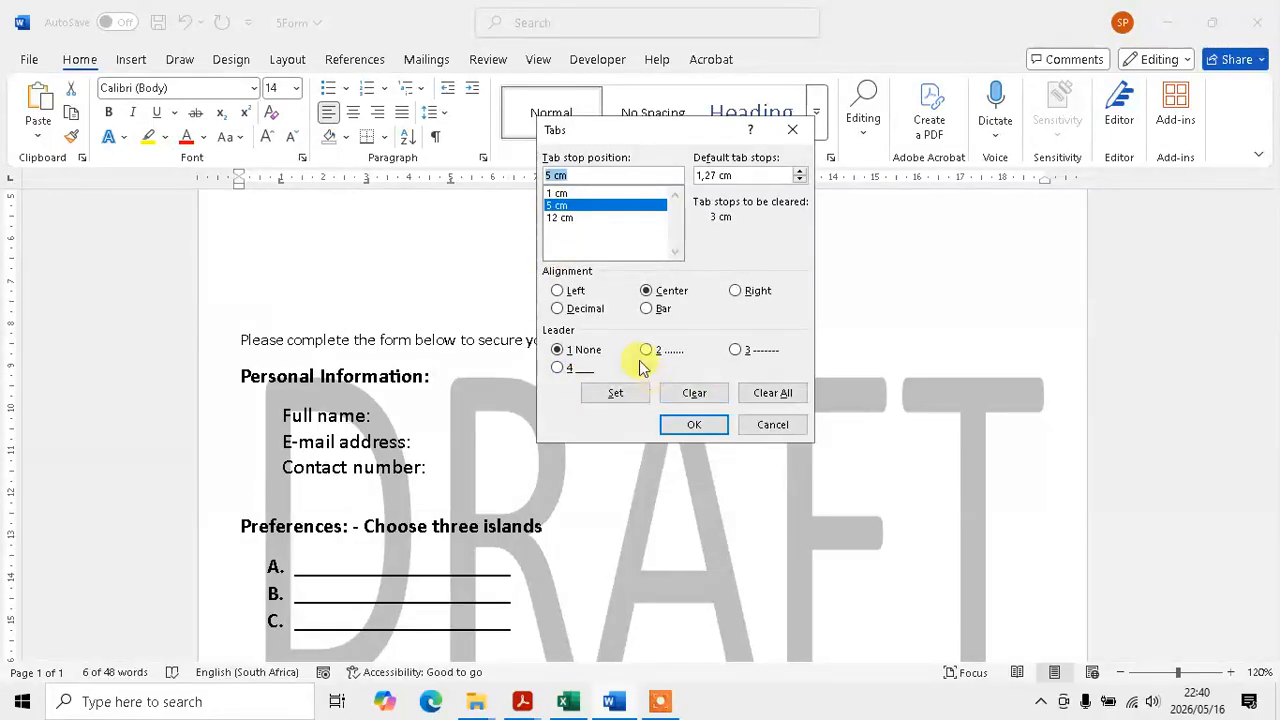
Set the 5 cm tab stop to left alignment and give the 12 cm tab stop the solid line leader (option 4).
click(572, 290)
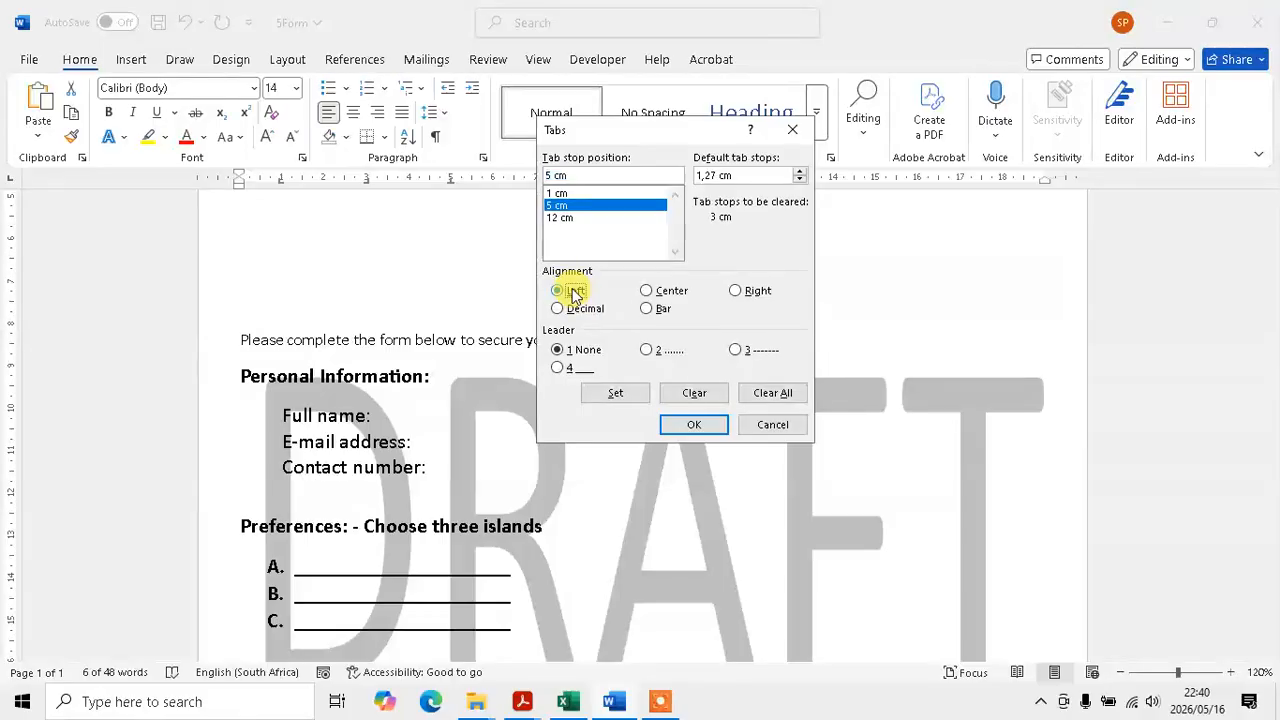
click(616, 392)
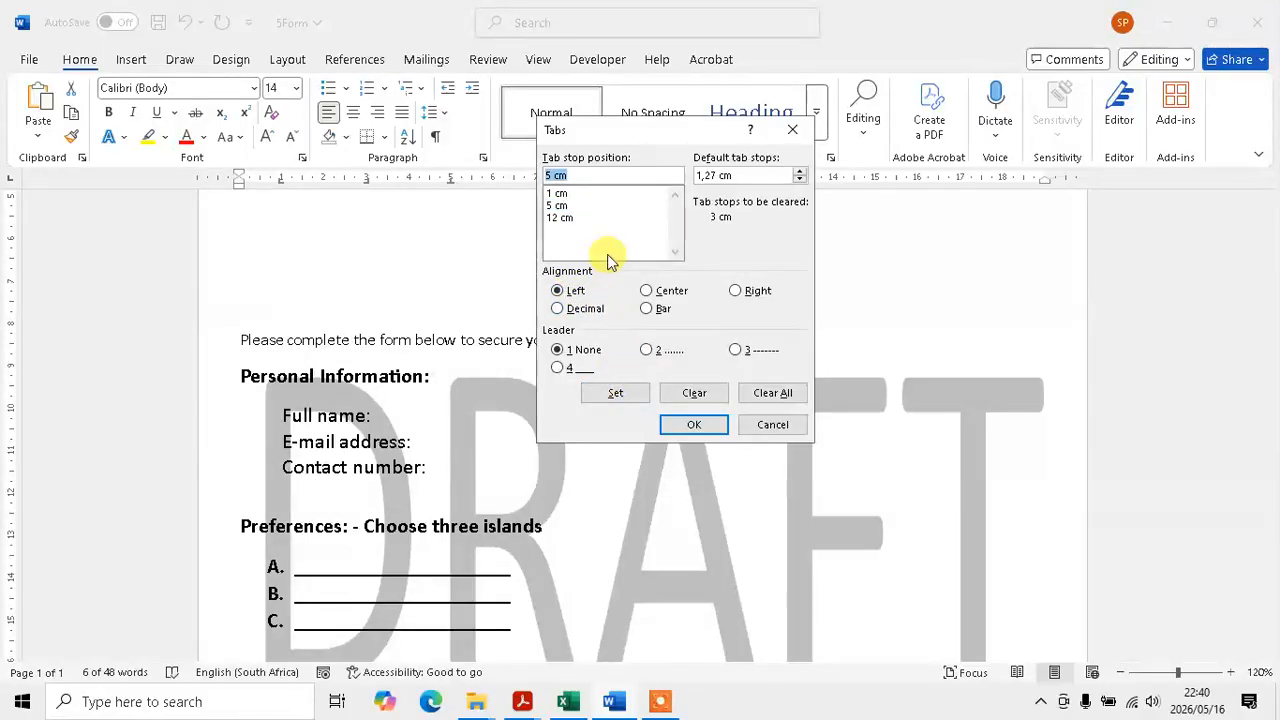
key(alt+Tab)
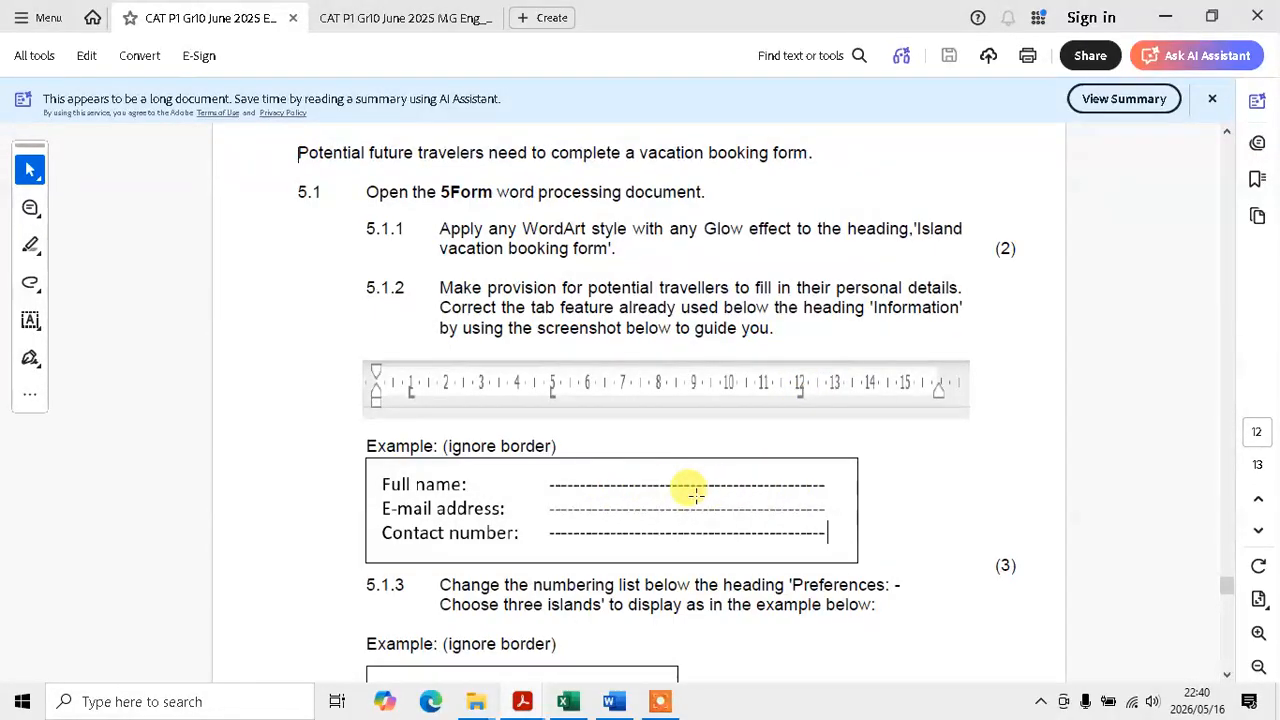
key(alt+Tab)
click(562, 216)
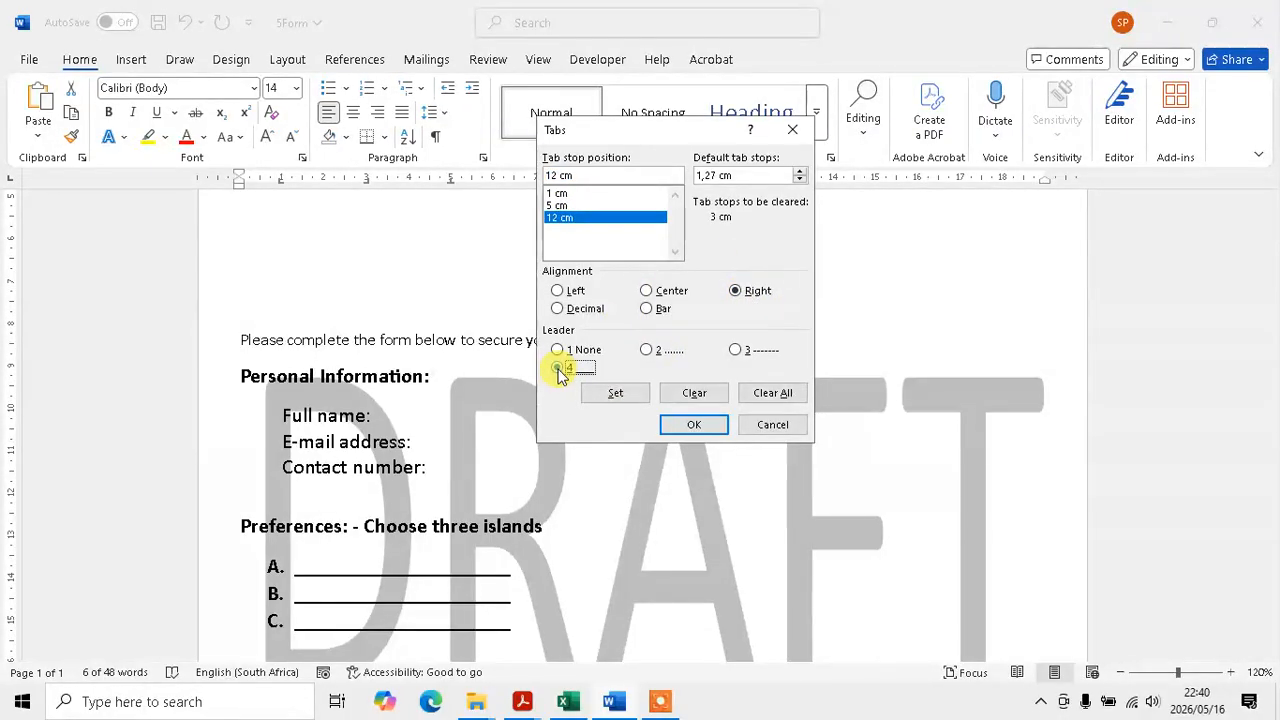
click(620, 394)
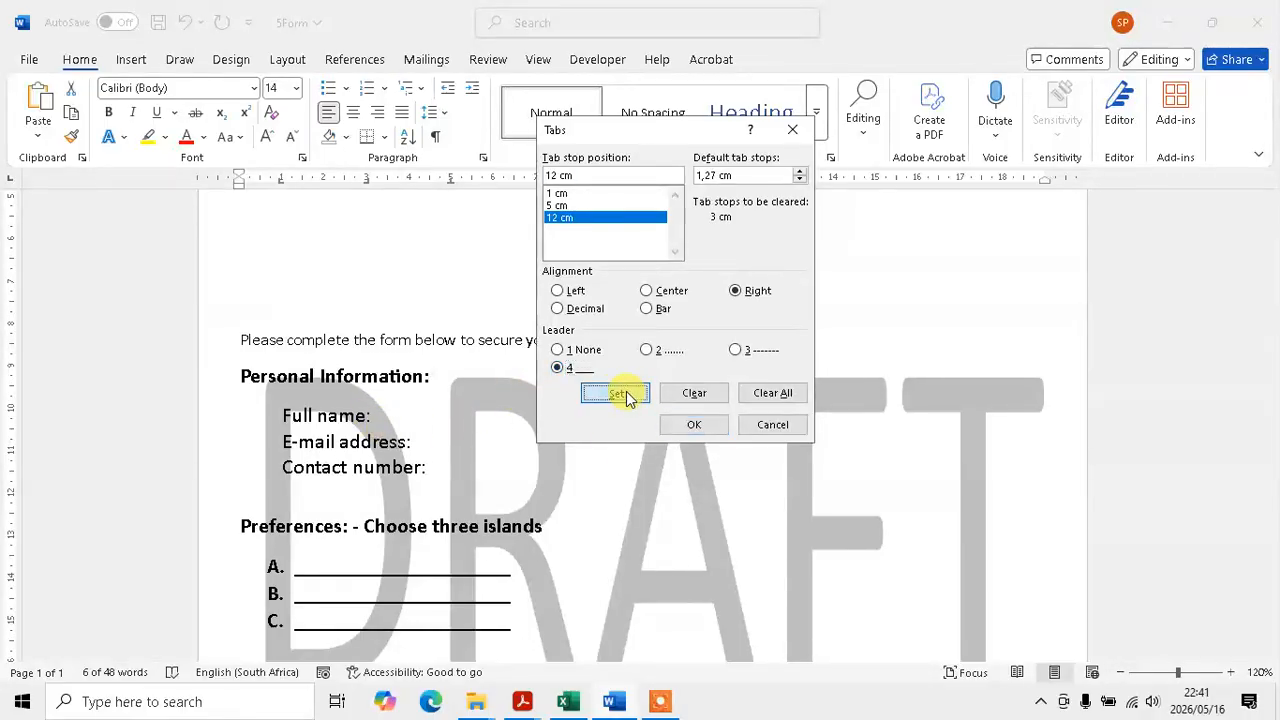
click(694, 424)
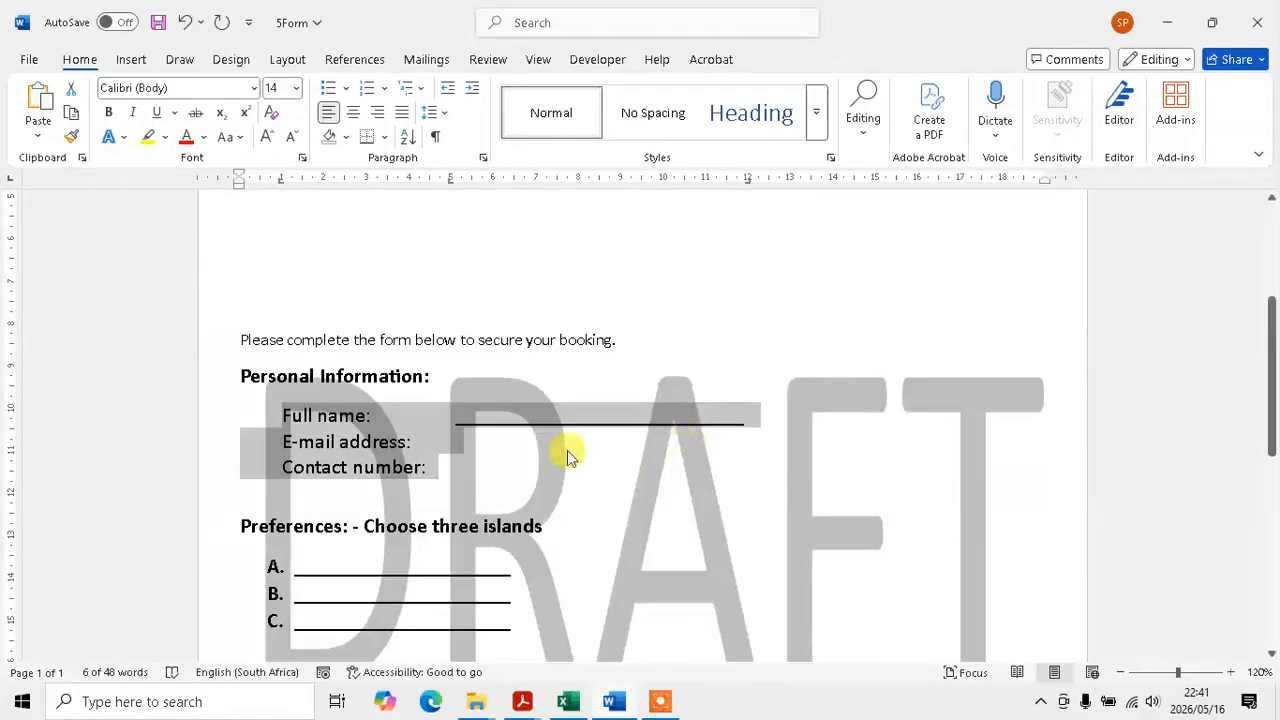
With formatting marks shown temporarily, add the missing tabs after 'E-mail address:' and 'Contact number:' to extend their leader lines to 12 cm.
click(460, 424)
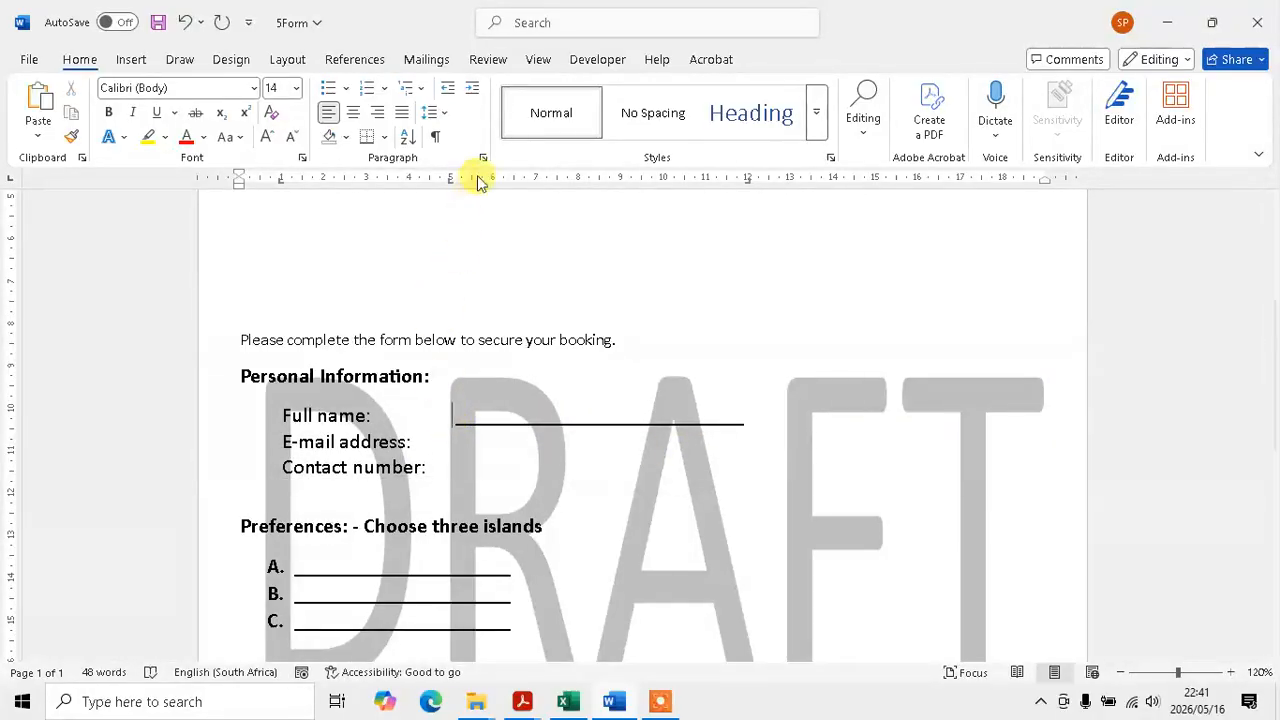
click(435, 138)
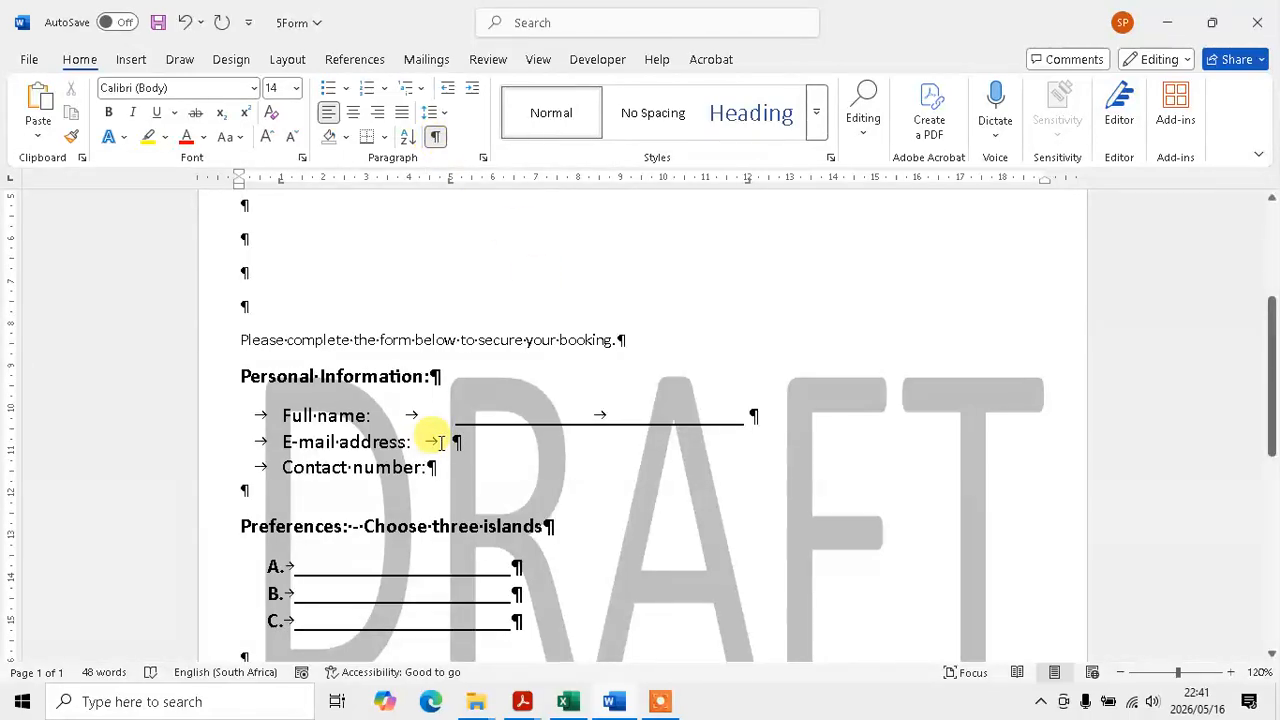
key(Tab)
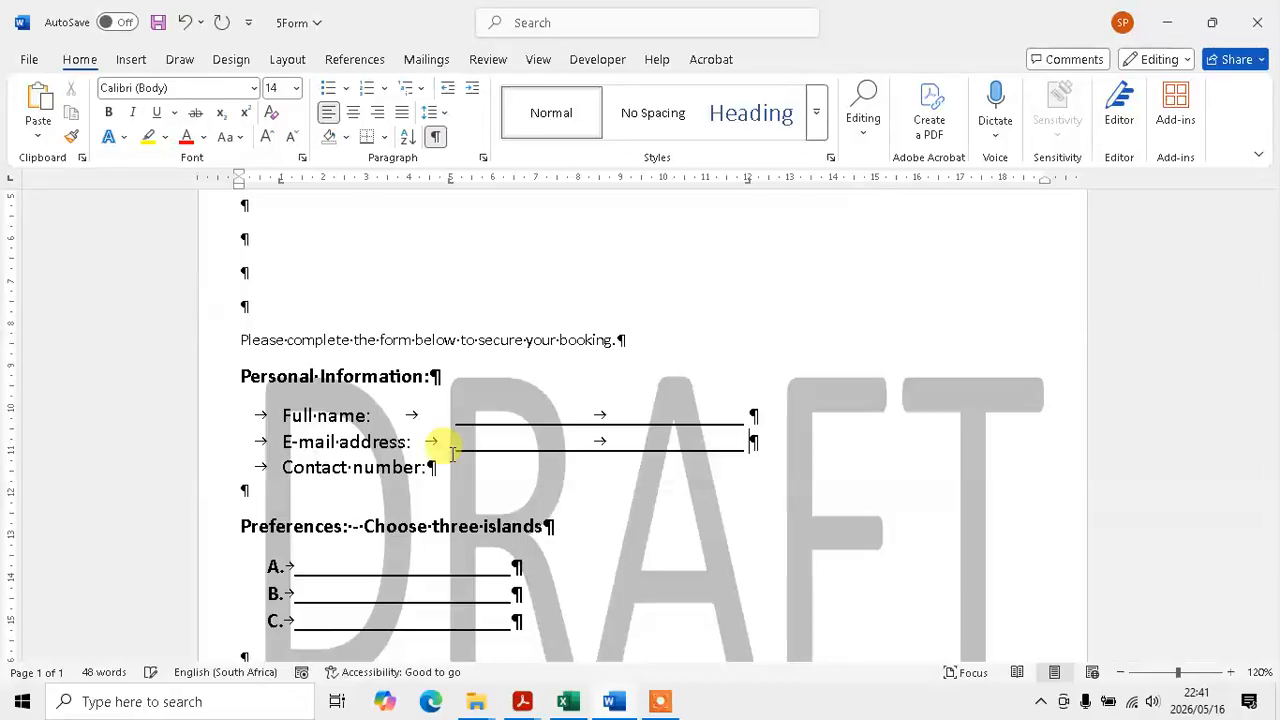
key(Tab)
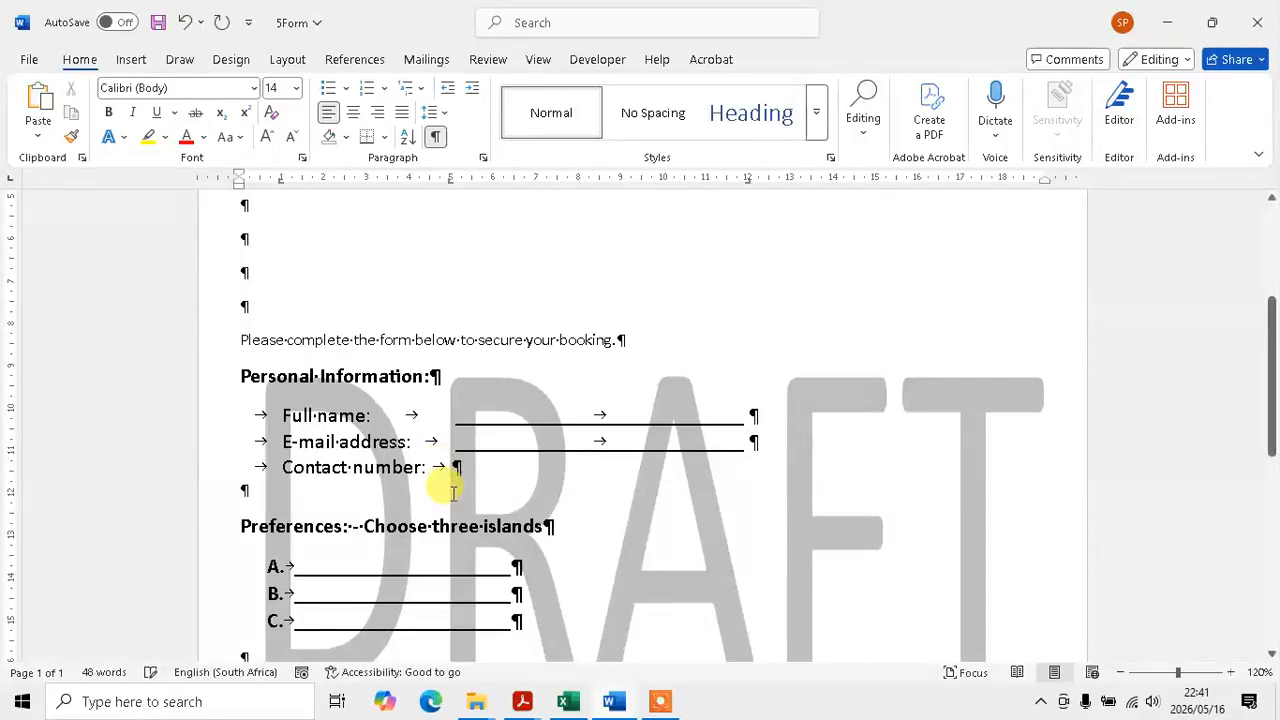
key(Tab)
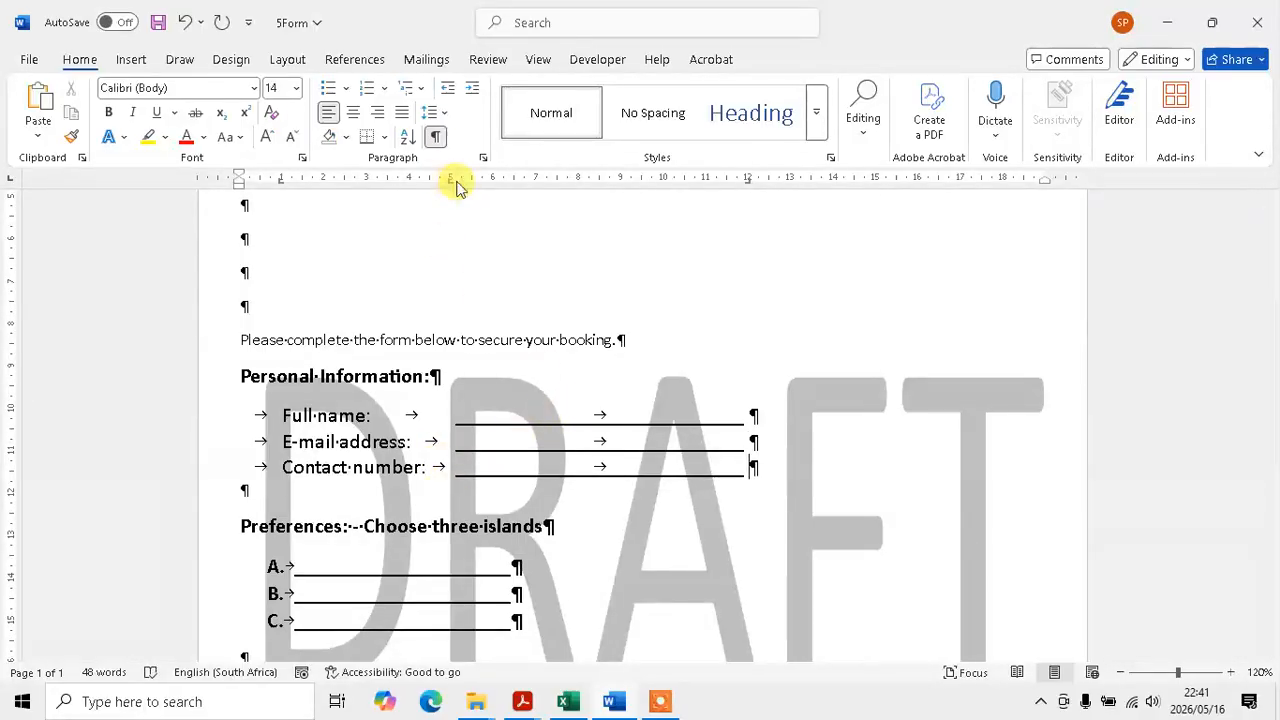
click(438, 138)
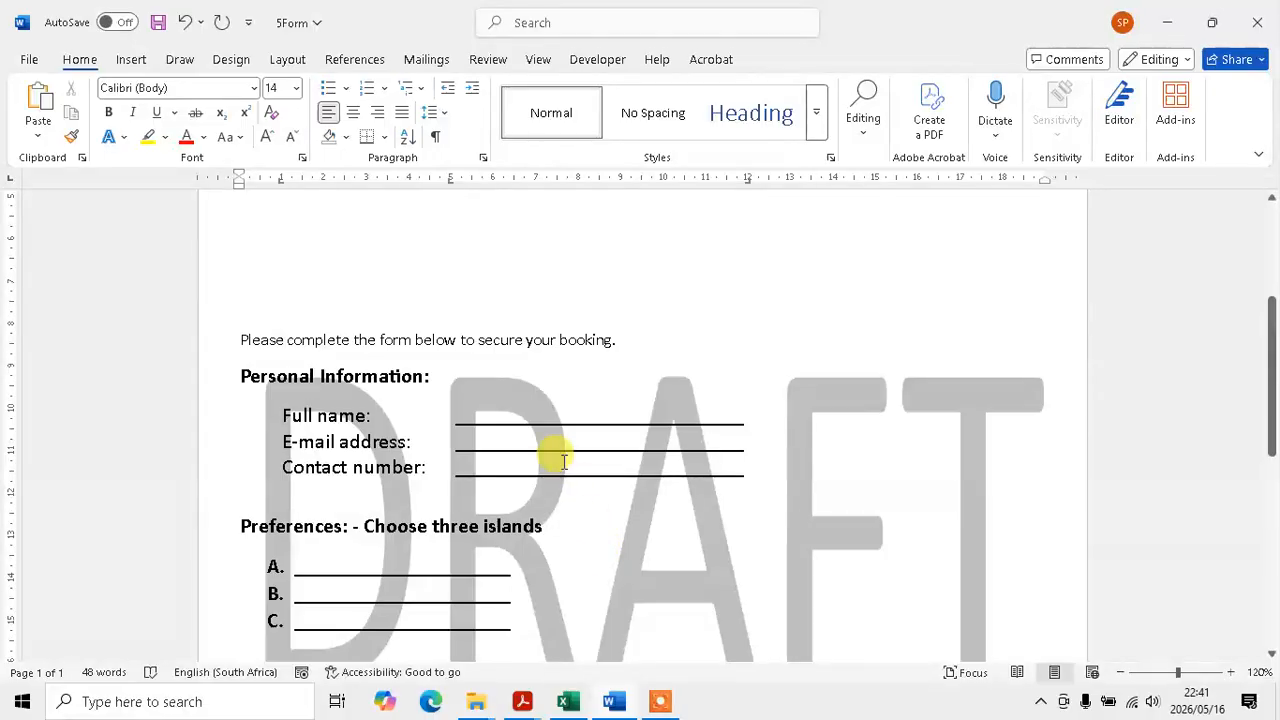
Read question 5.1.3 in the exam PDF and change the numbering of the list under 'Preferences: - Choose three islands' to 1st., 2nd., 3rd.
key(alt+Tab)
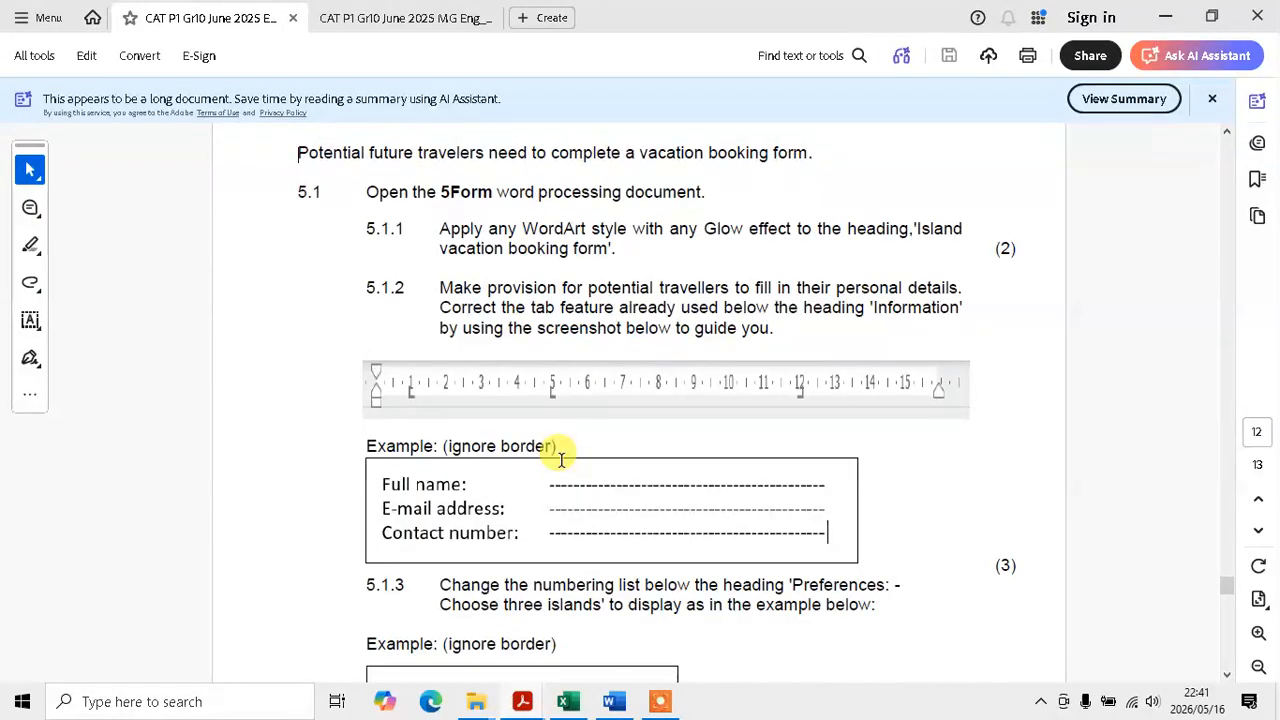
scroll(560, 458, down, 3)
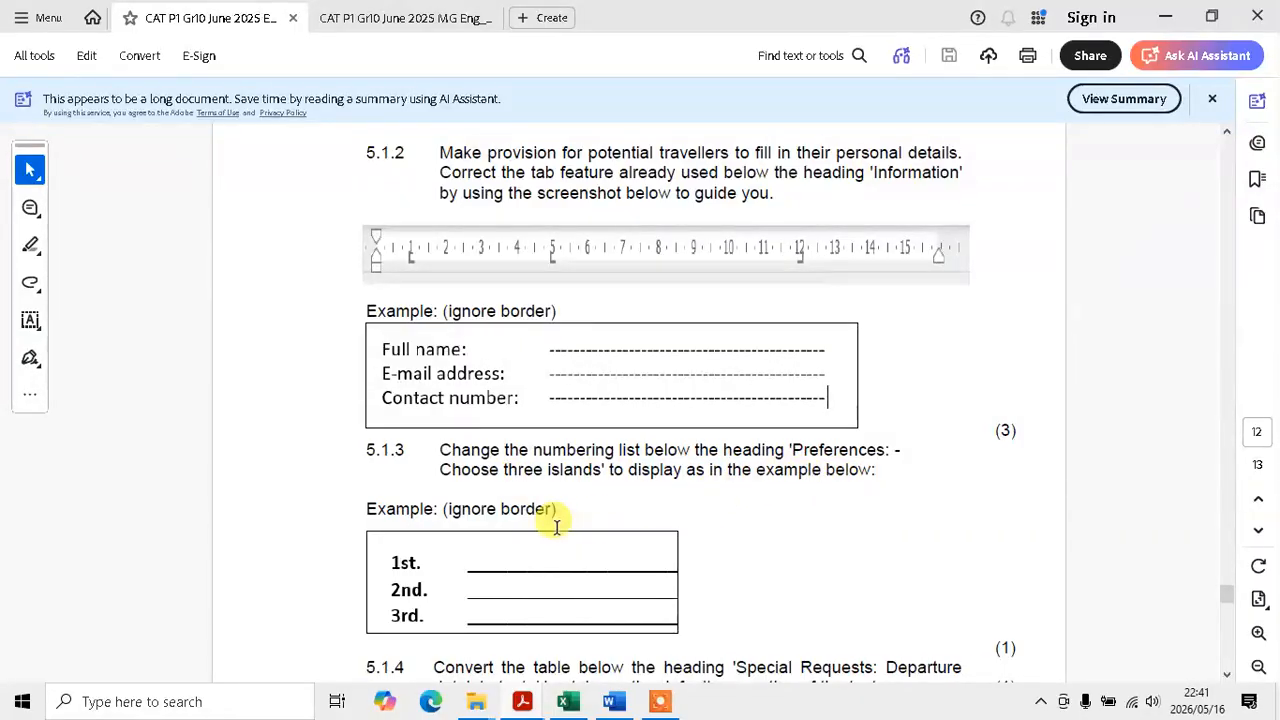
scroll(557, 522, down, 2)
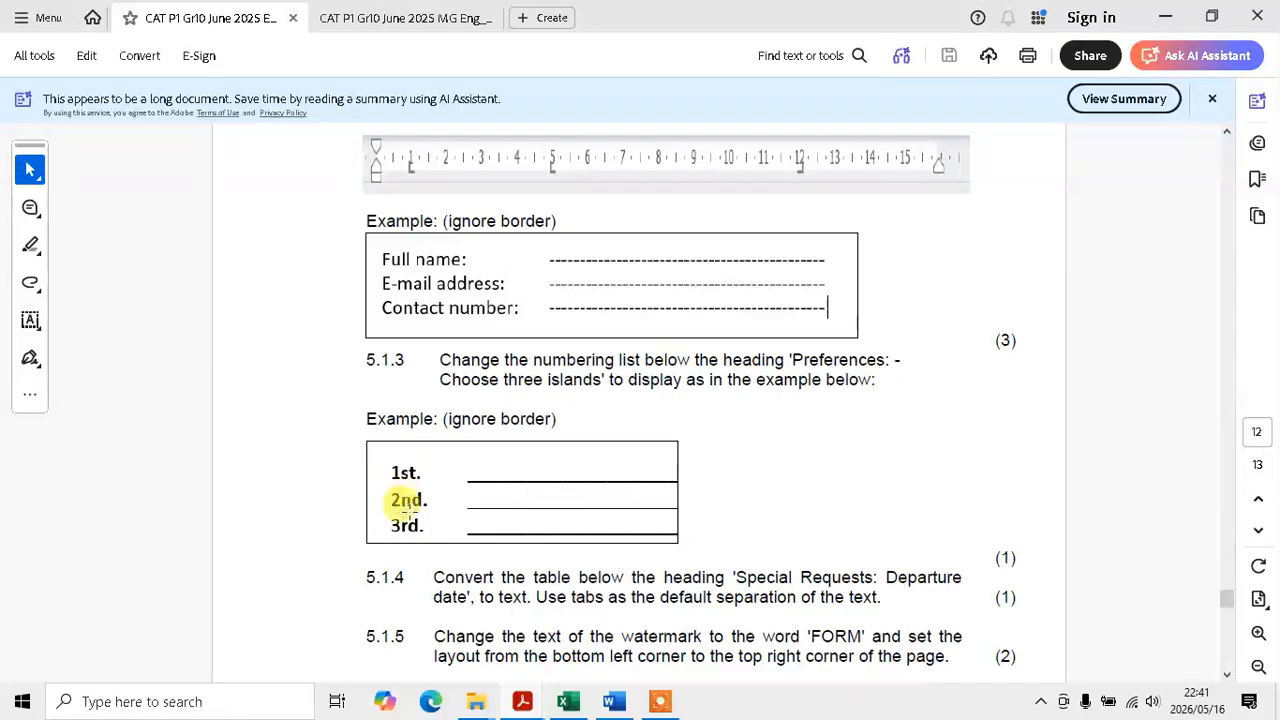
key(alt+Tab)
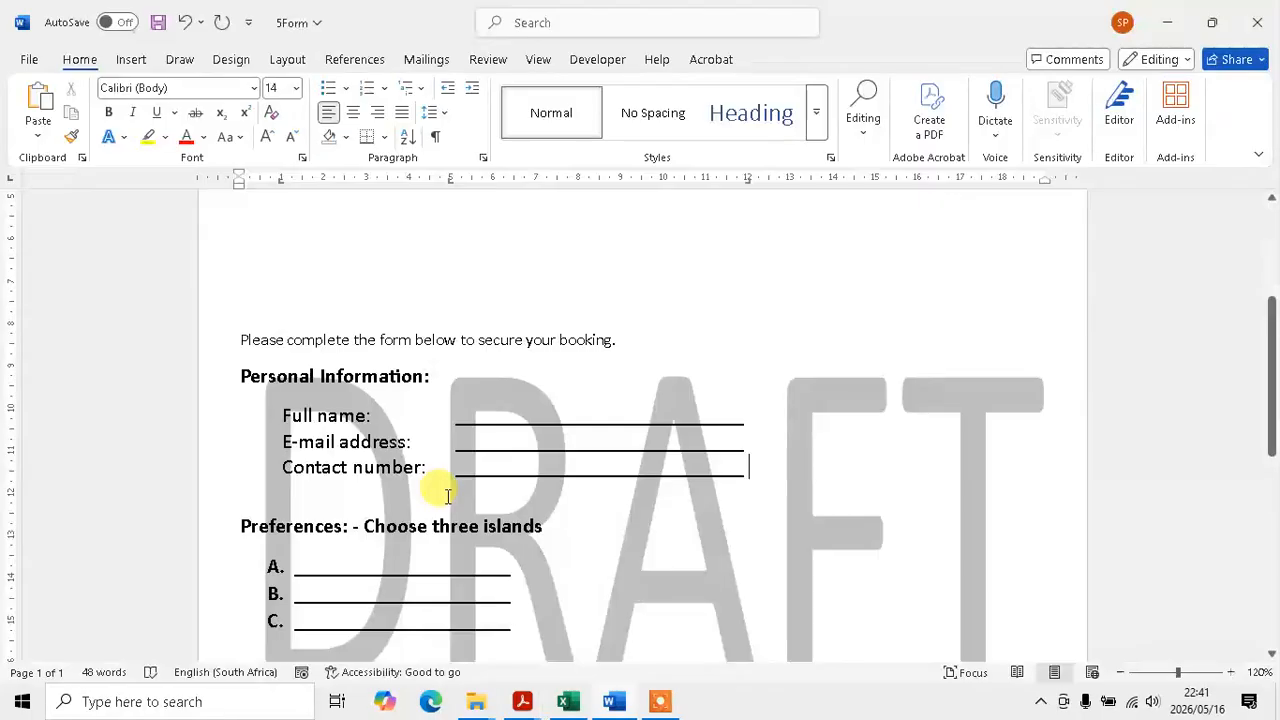
drag(258, 569, 320, 621)
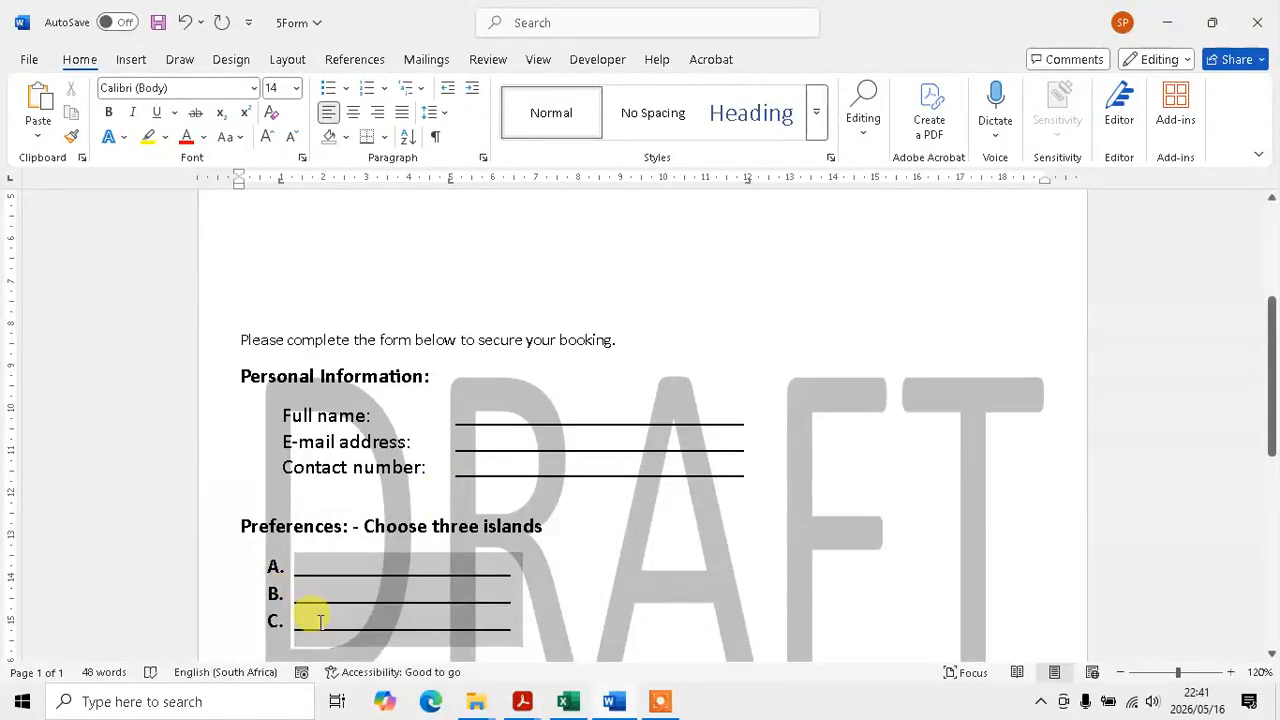
click(385, 89)
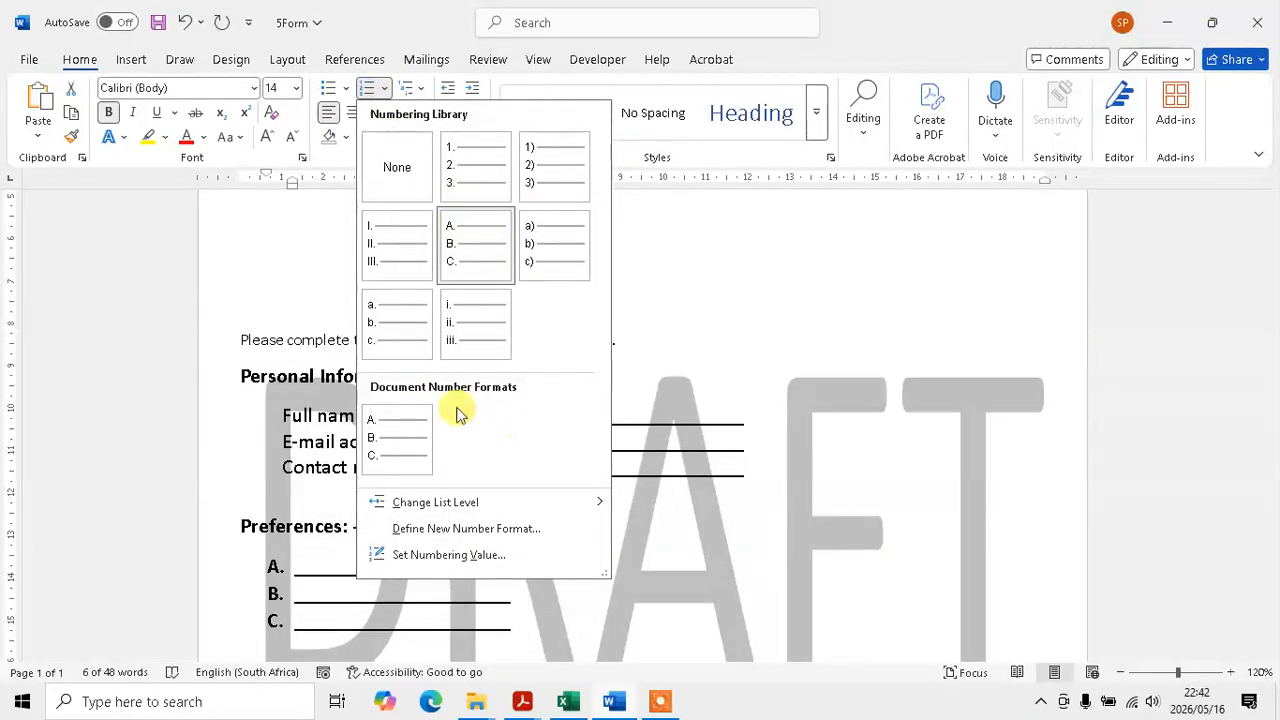
click(440, 528)
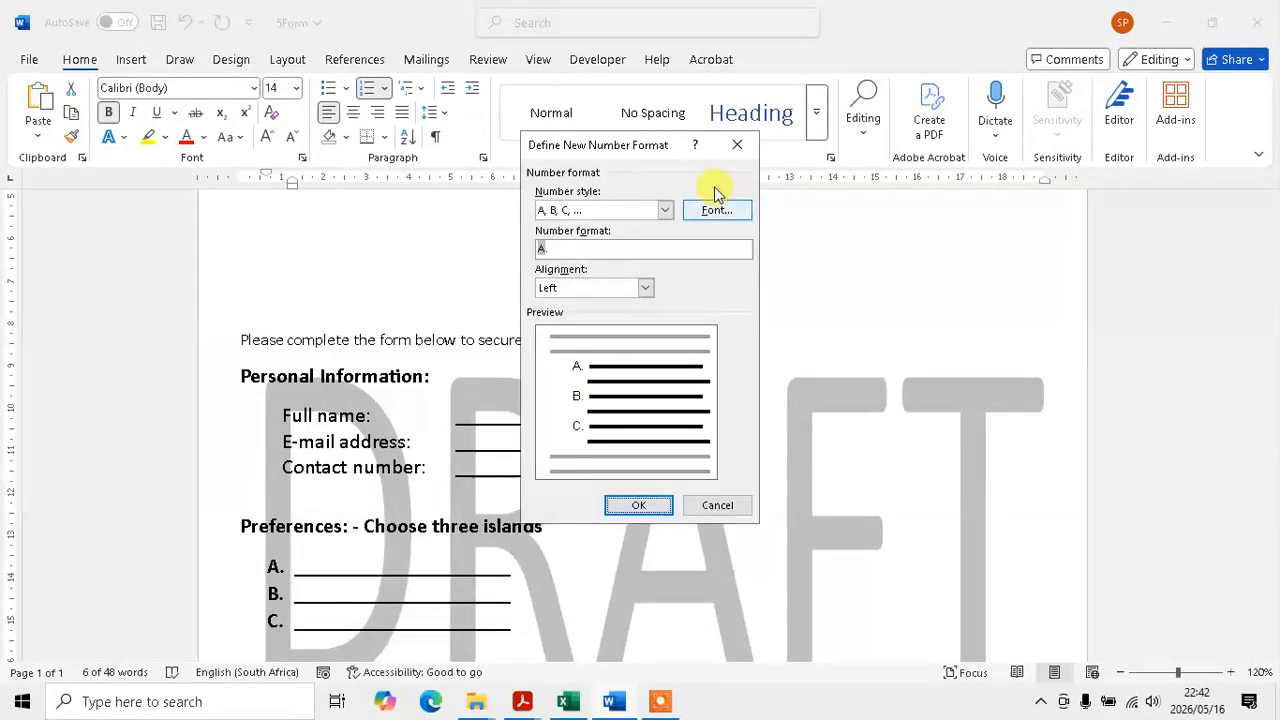
click(665, 209)
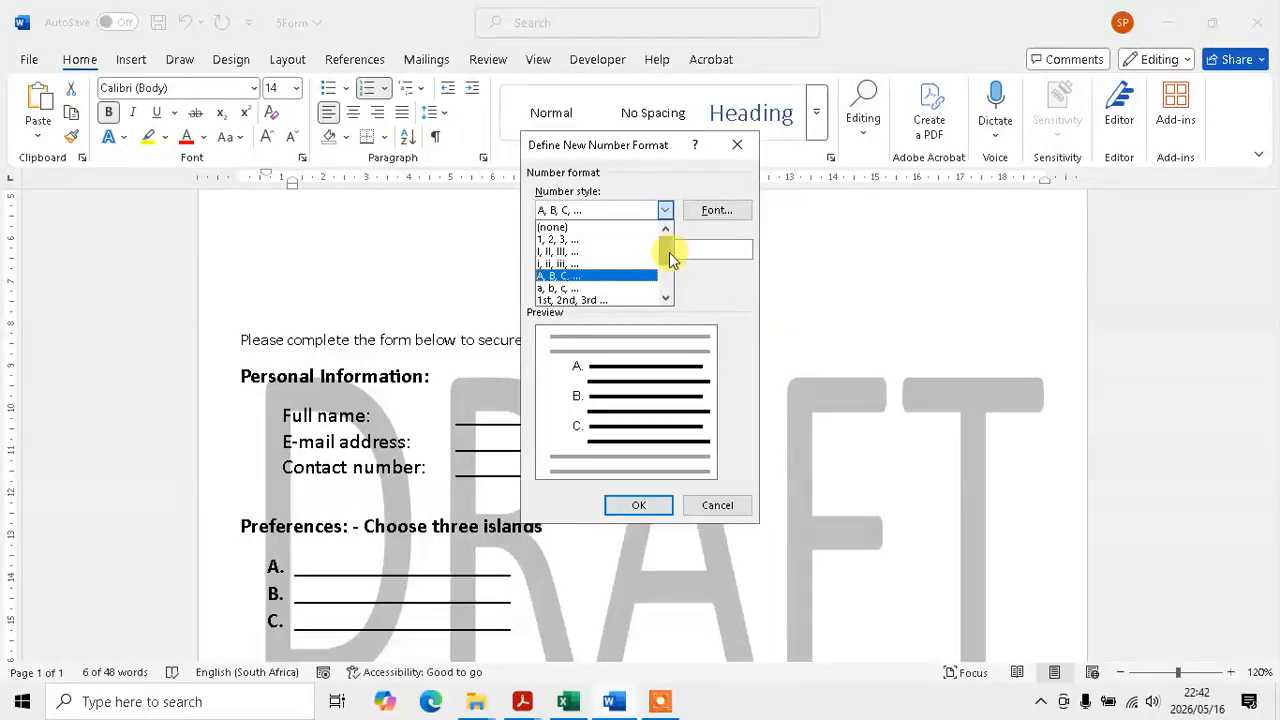
click(604, 299)
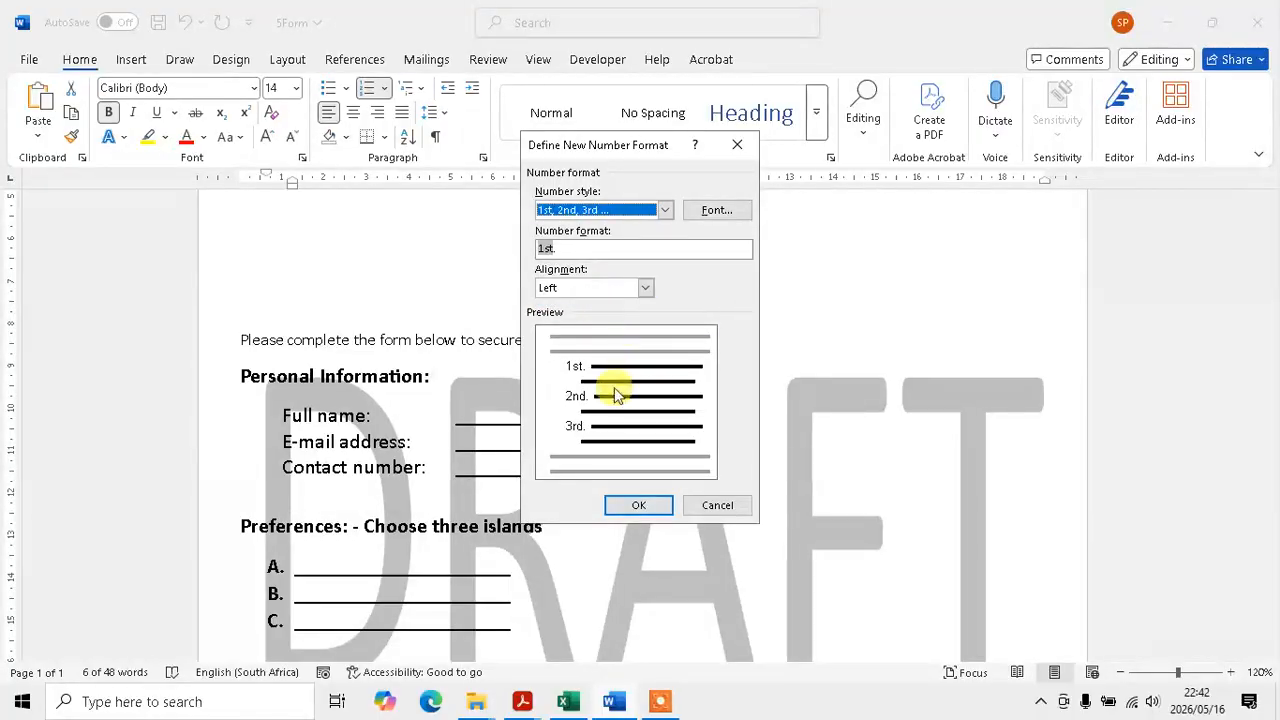
click(640, 506)
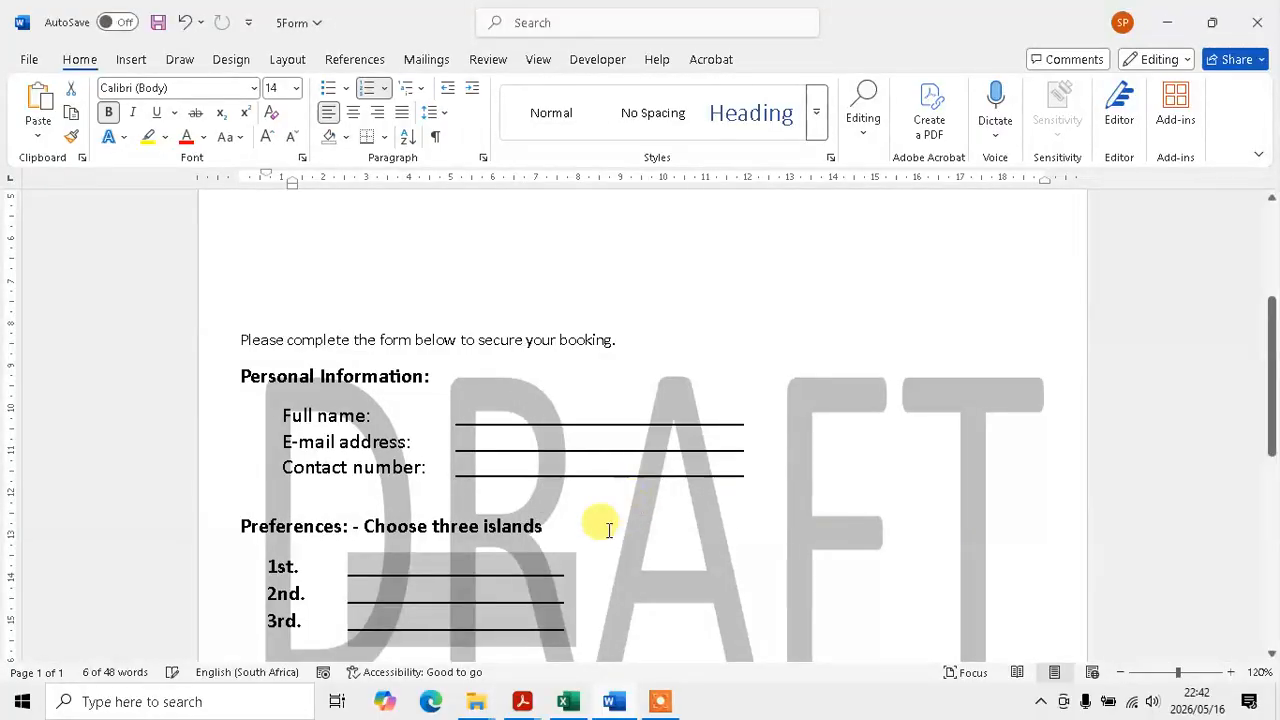
Read question 5.1.4 in the exam PDF and convert the table under 'Special Requests: Departure date' to text separated by tabs.
scroll(563, 568, down, 2)
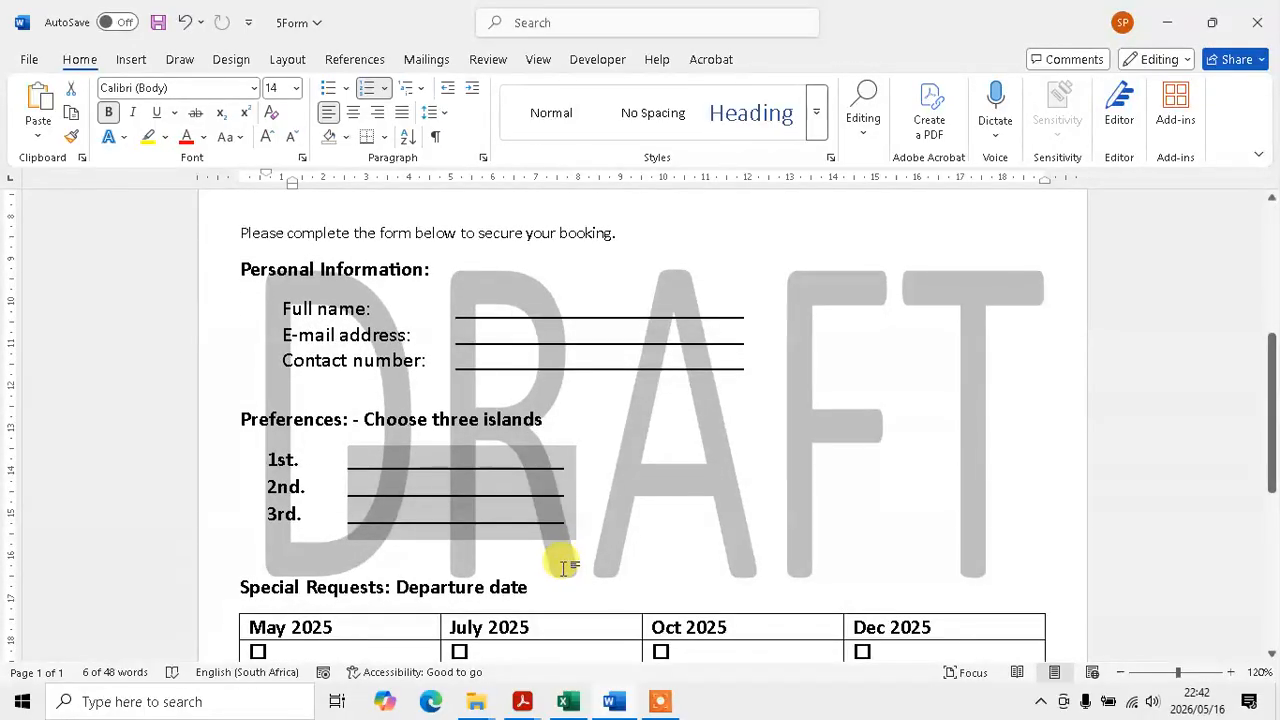
key(alt+Tab)
scroll(555, 560, down, 3)
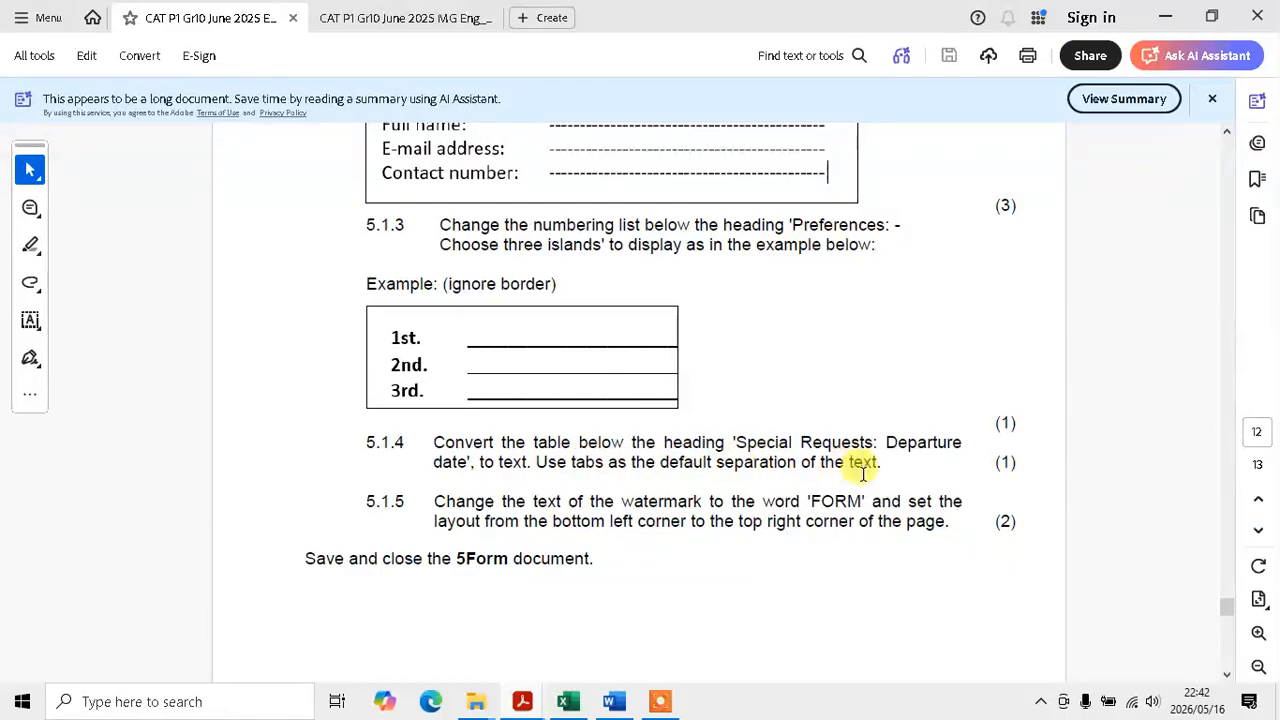
key(alt+Tab)
scroll(620, 534, down, 5)
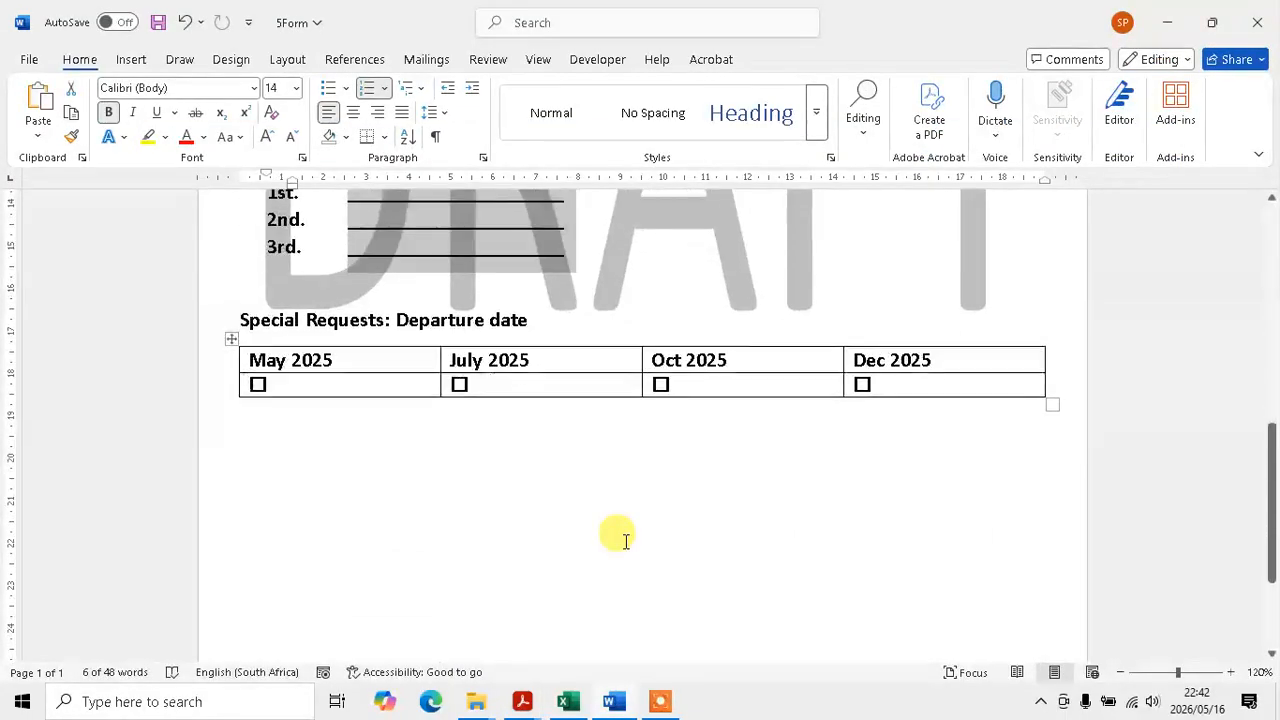
click(225, 333)
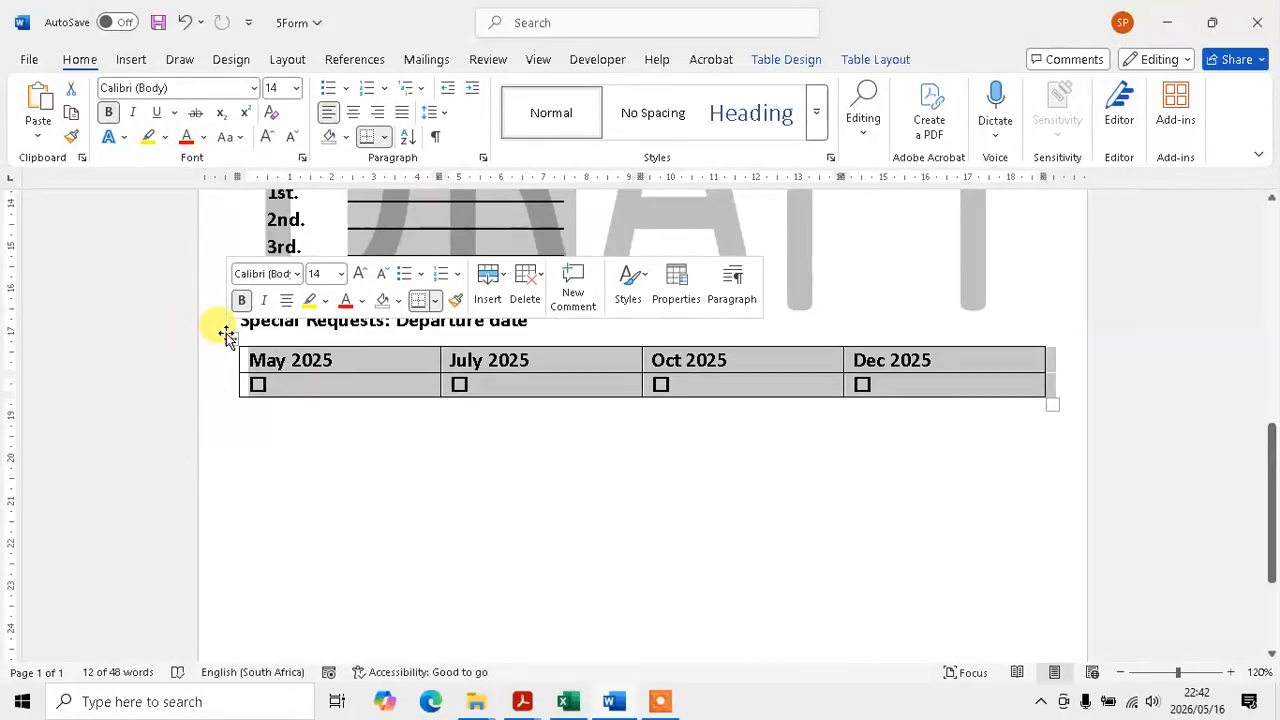
right_click(396, 365)
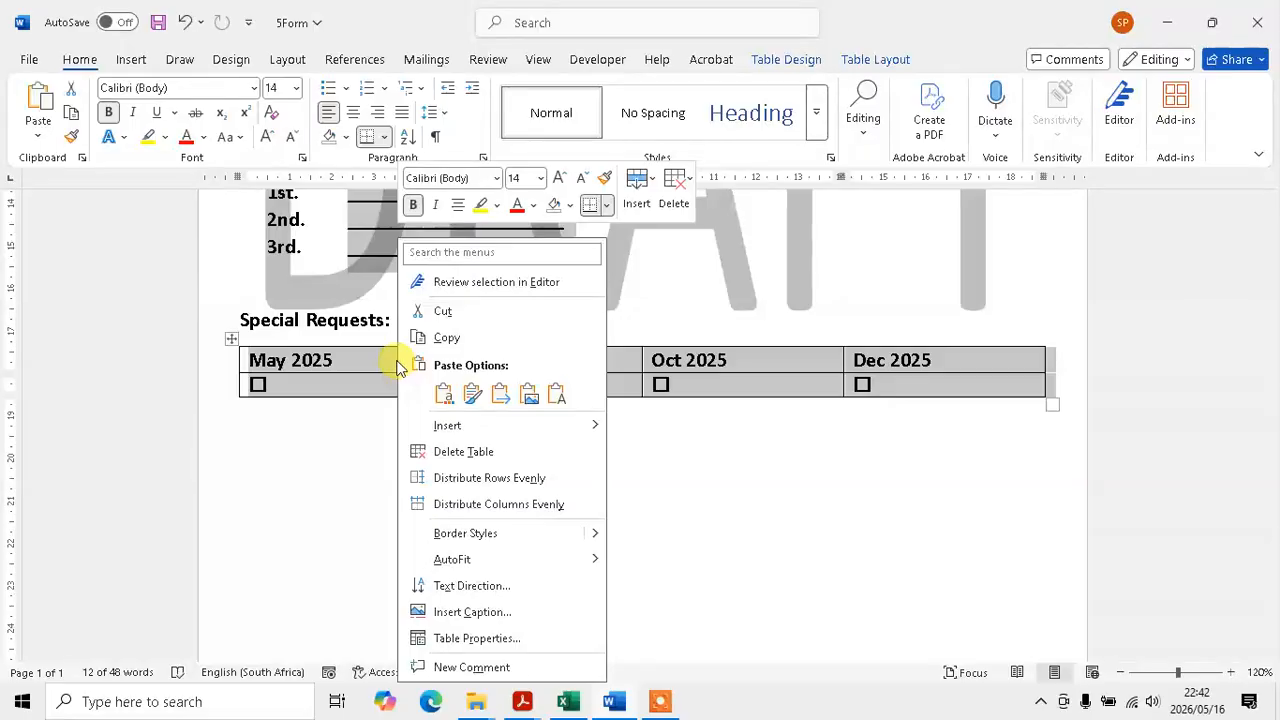
right_click(416, 368)
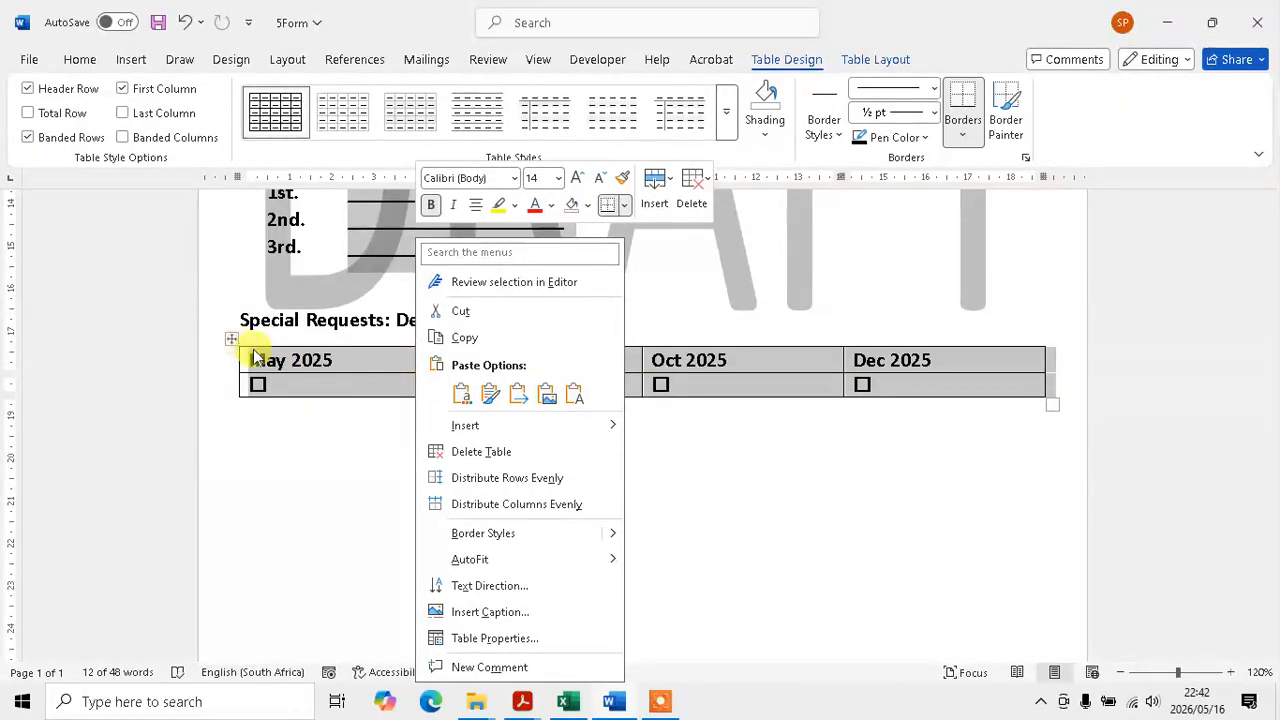
click(814, 58)
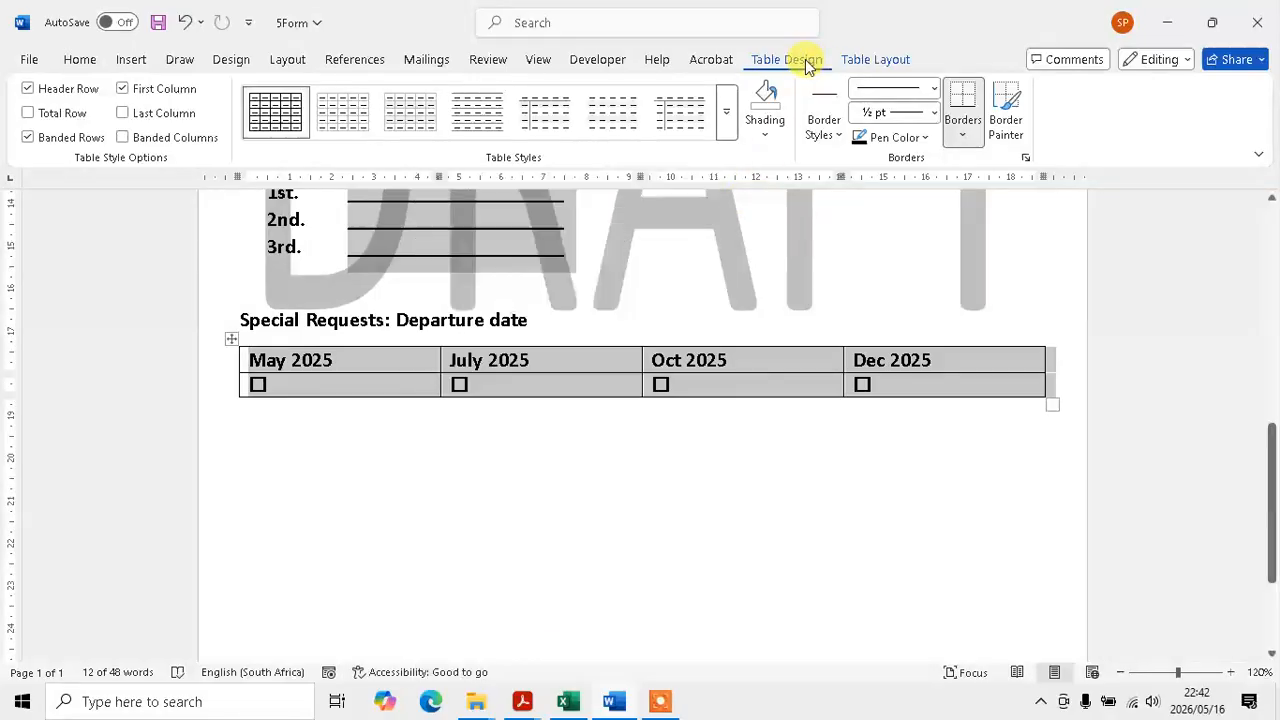
click(872, 58)
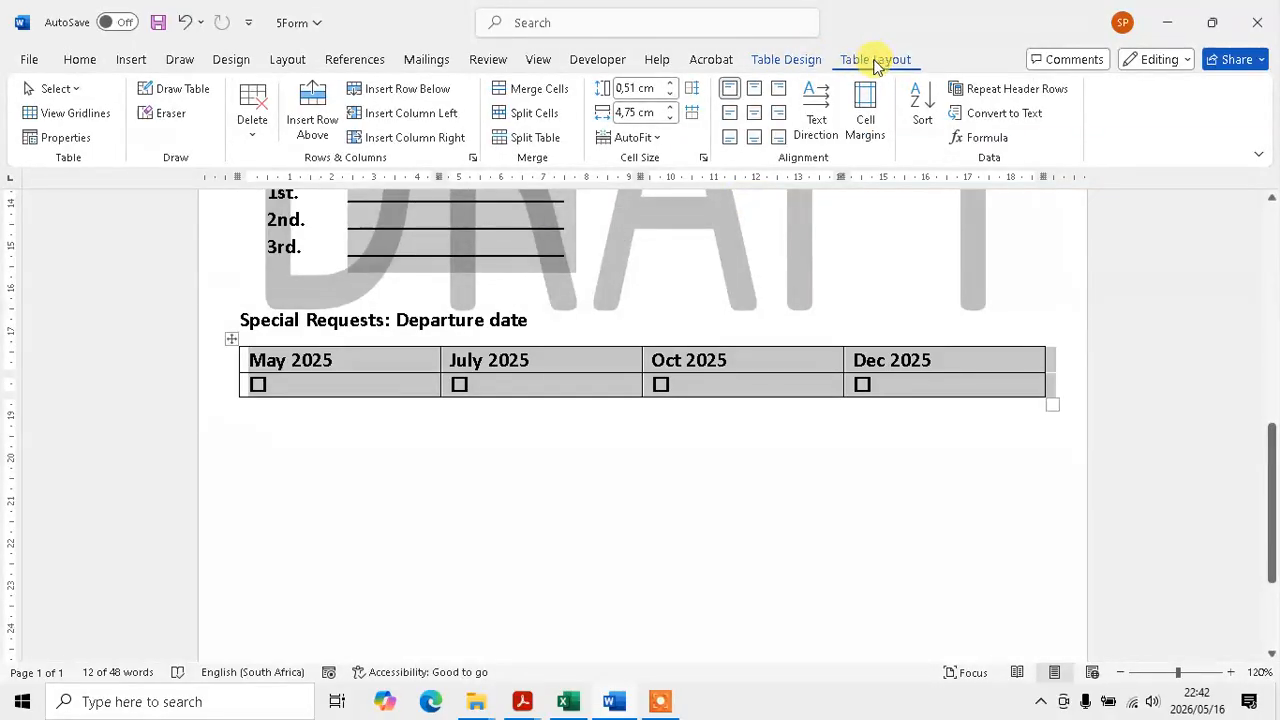
click(1000, 118)
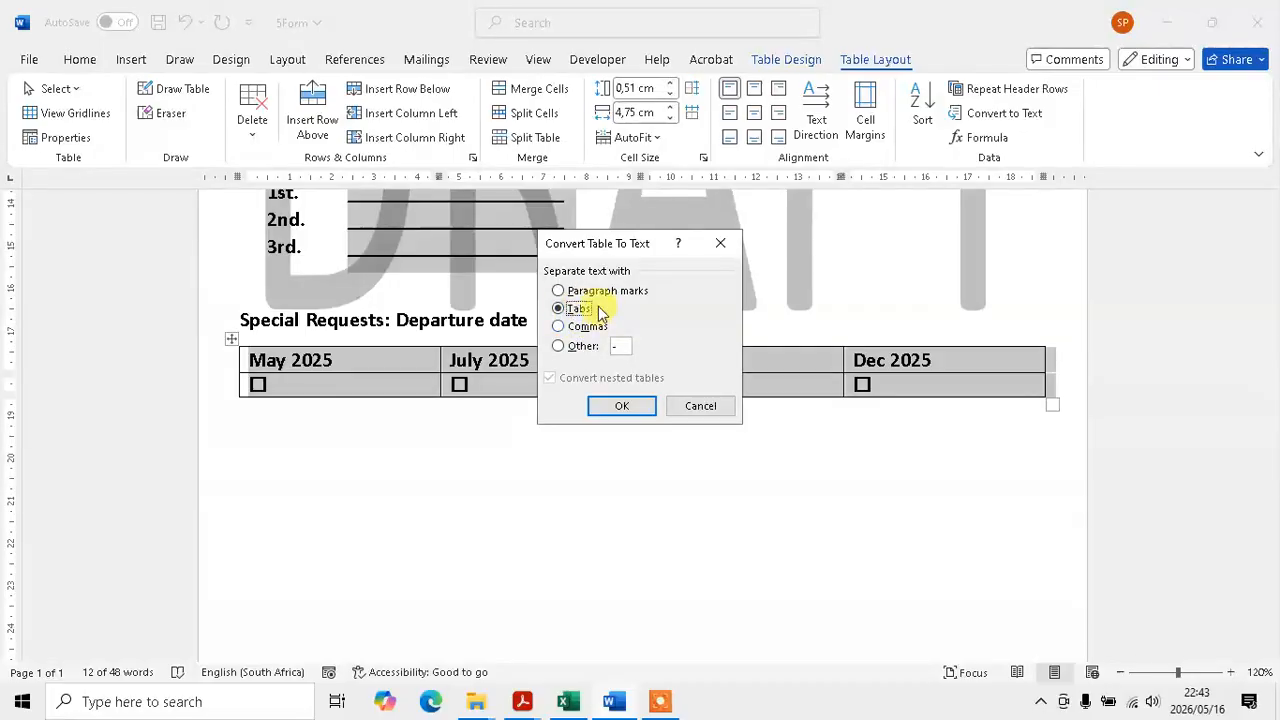
click(617, 406)
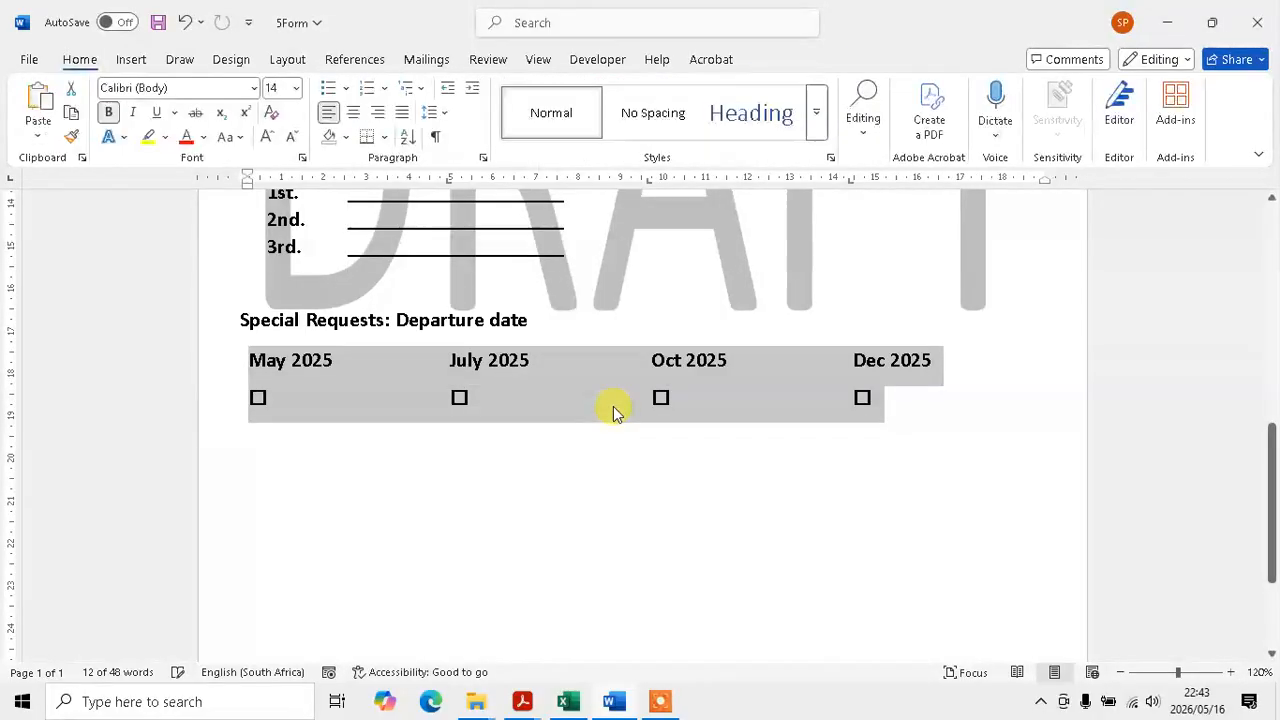
Check question 5.1.5 in the exam PDF and change the watermark text to 'Form' with a diagonal layout.
key(alt+Tab)
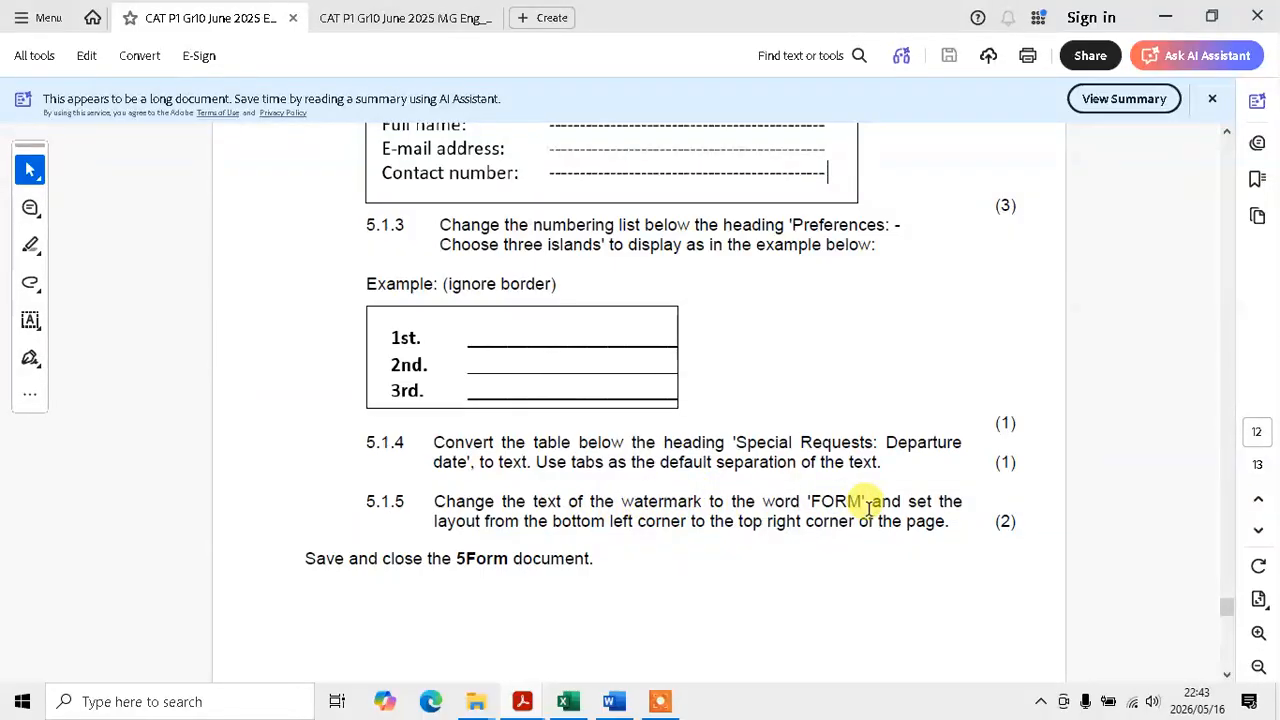
key(alt+Tab)
scroll(743, 531, up, 4)
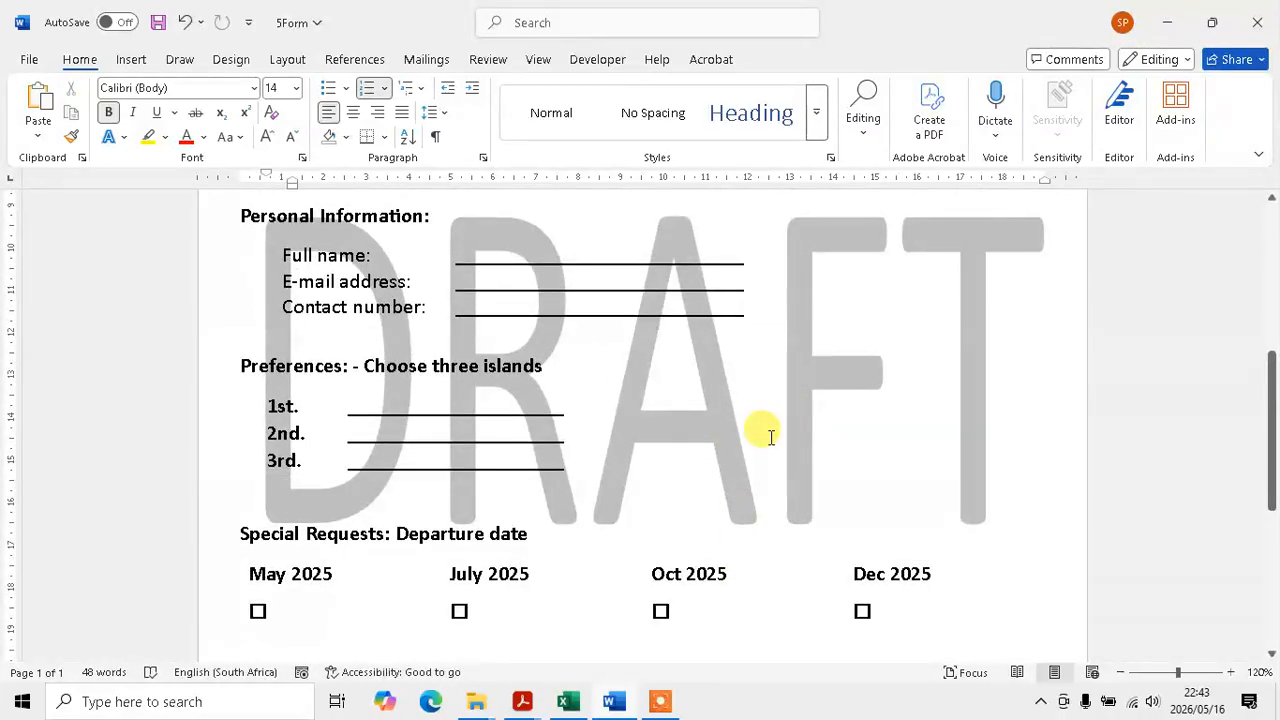
click(230, 62)
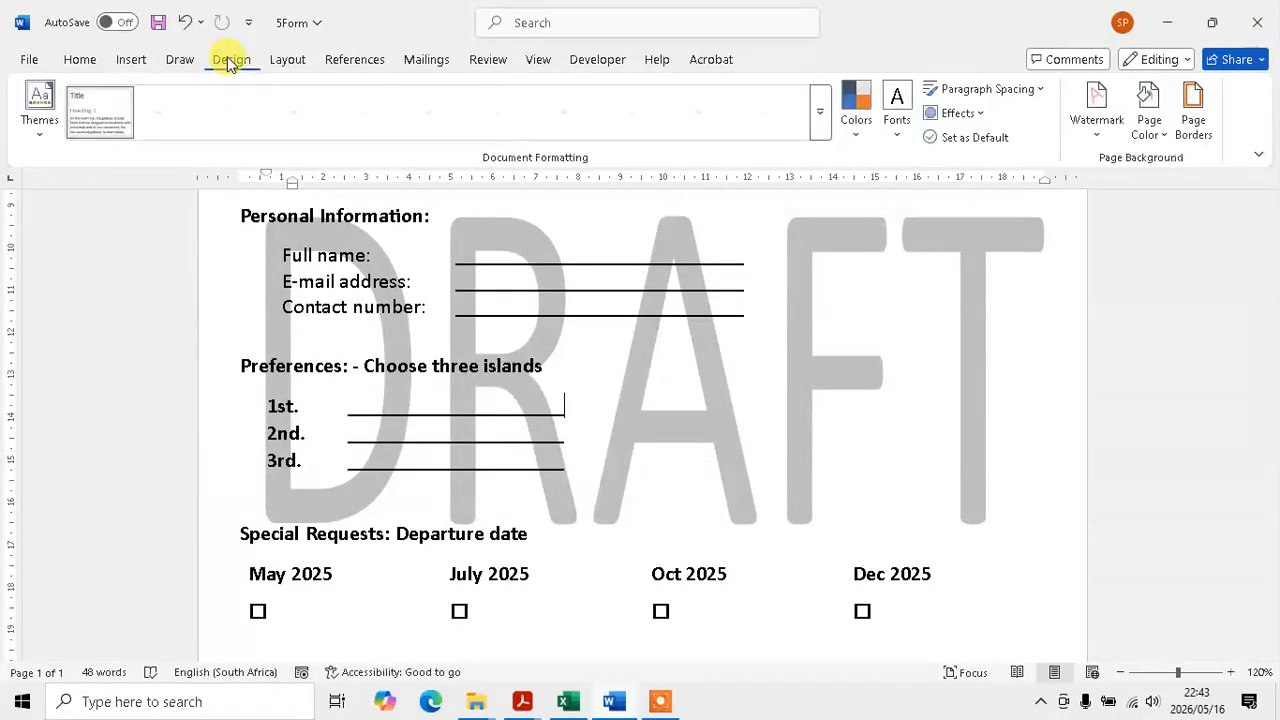
click(1107, 135)
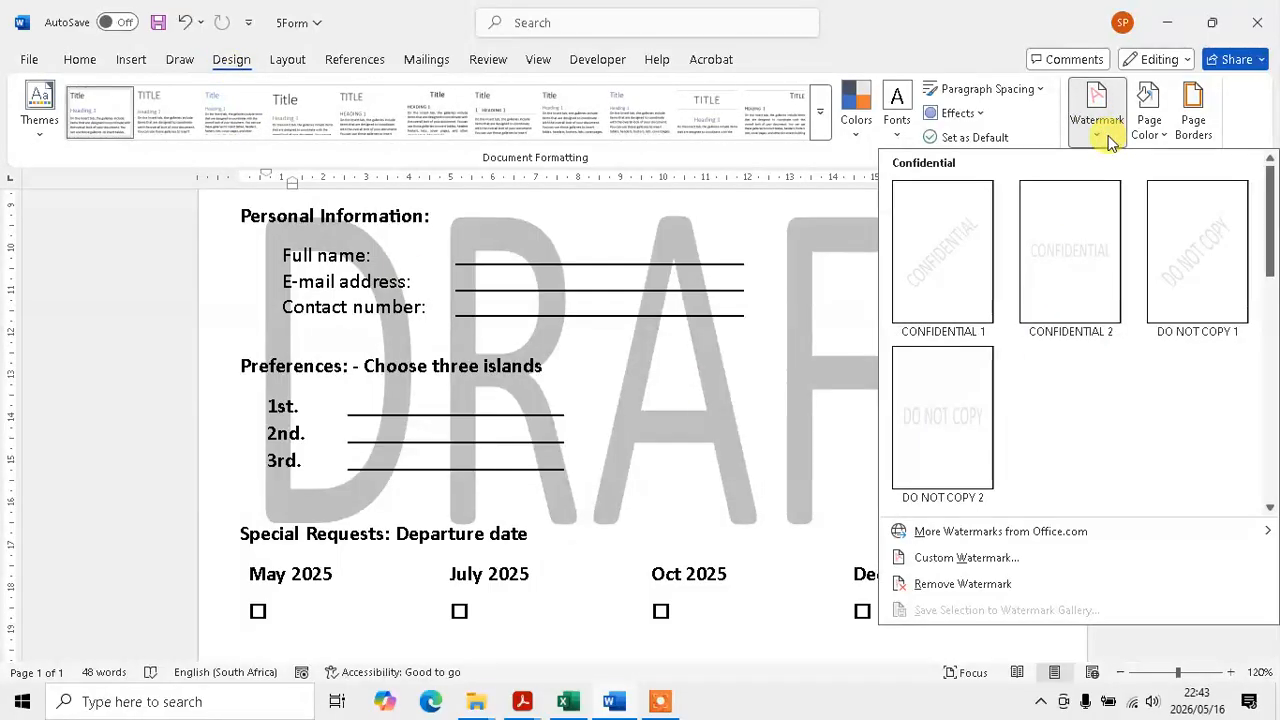
click(975, 565)
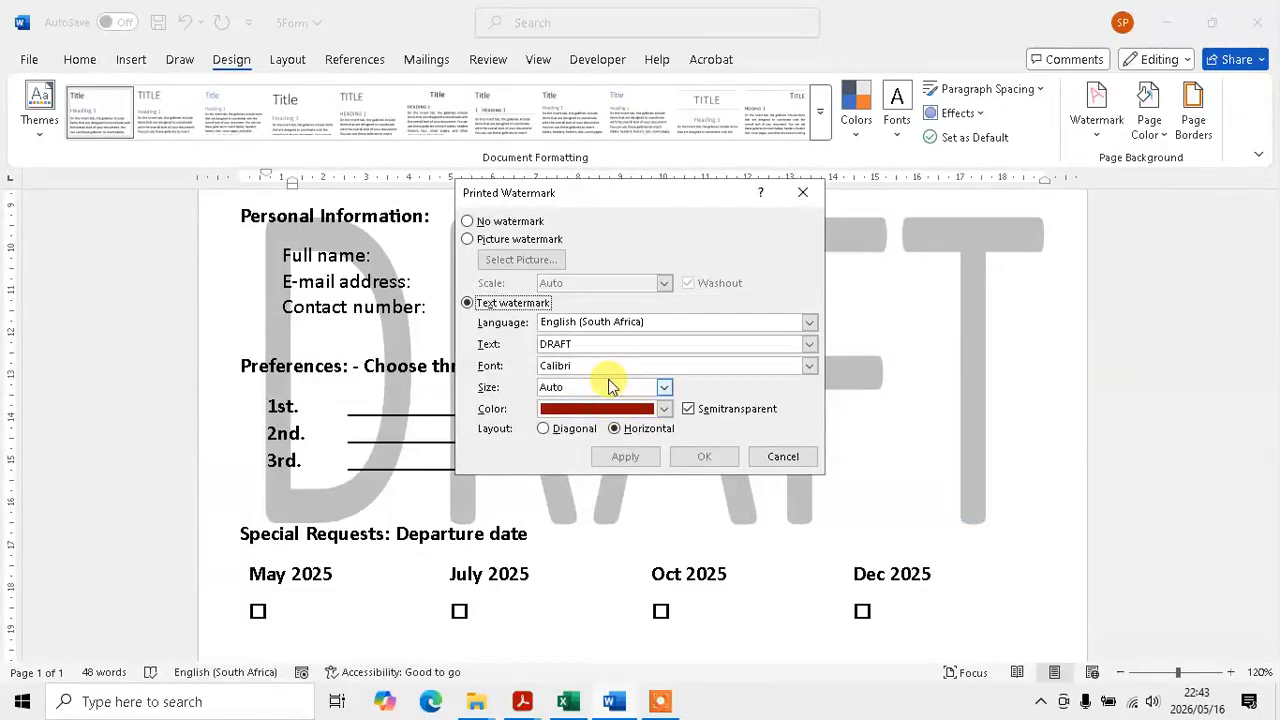
drag(583, 344, 485, 343)
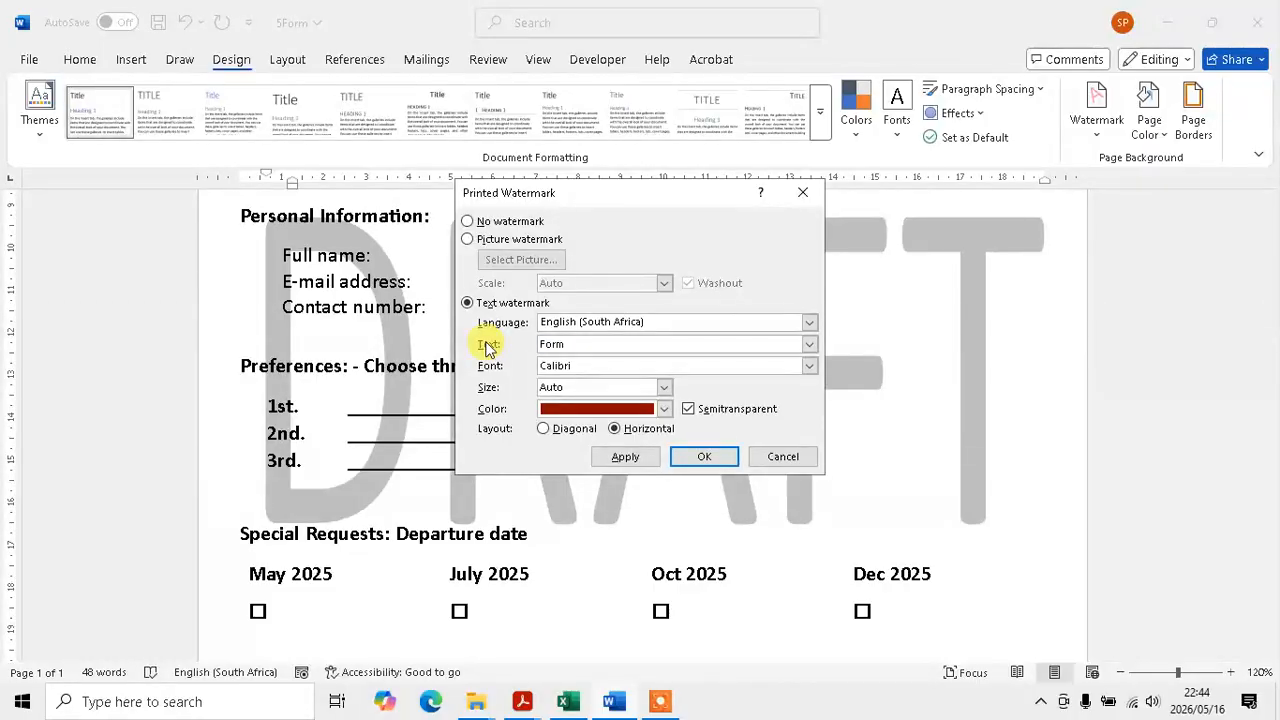
click(553, 429)
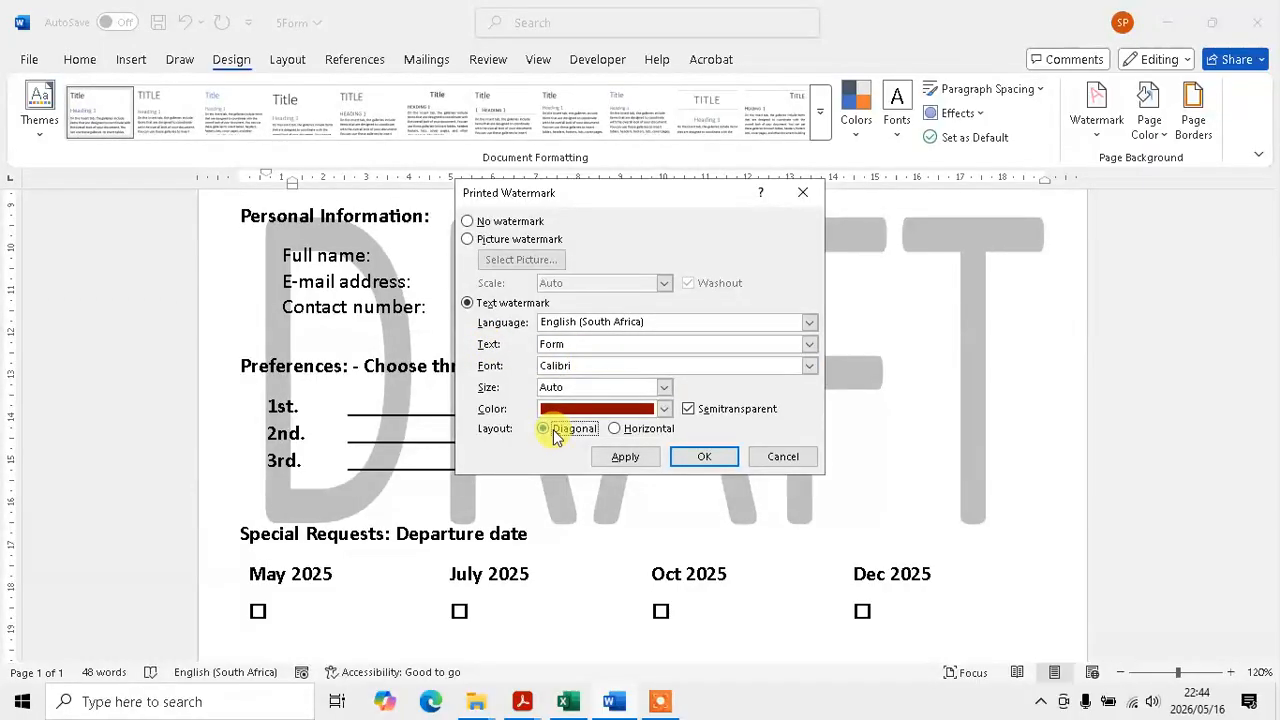
click(625, 458)
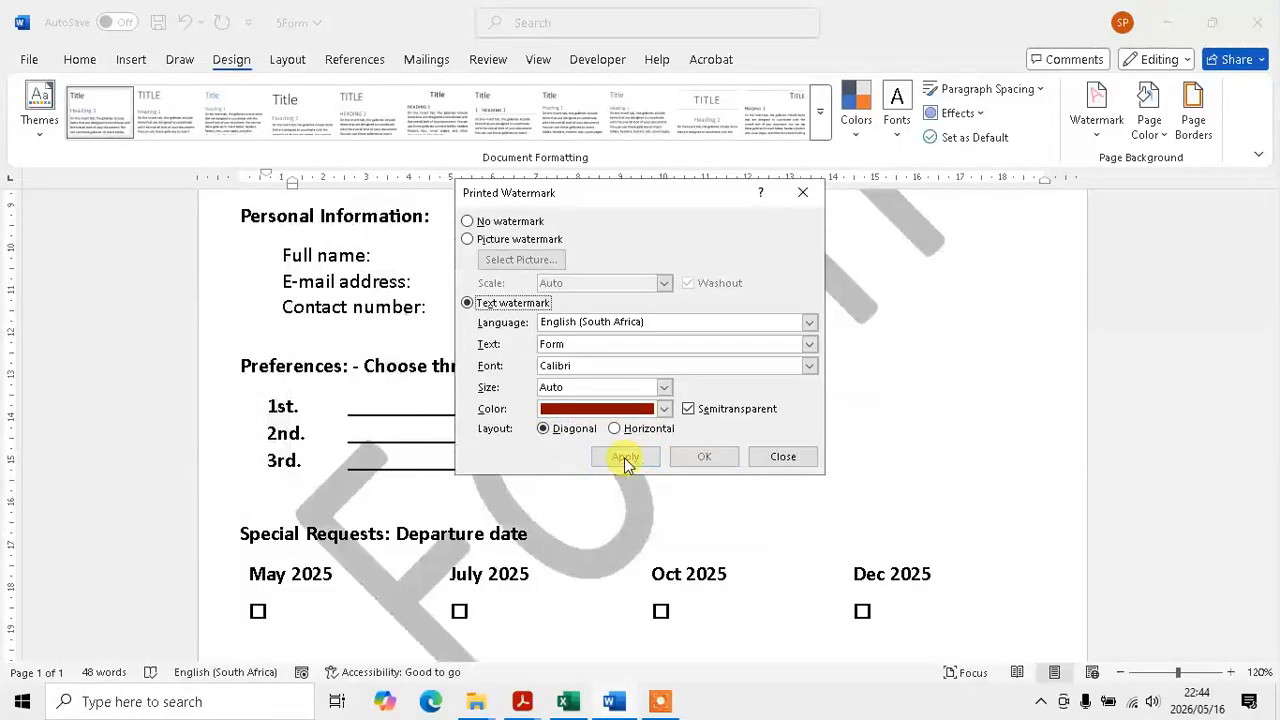
click(766, 456)
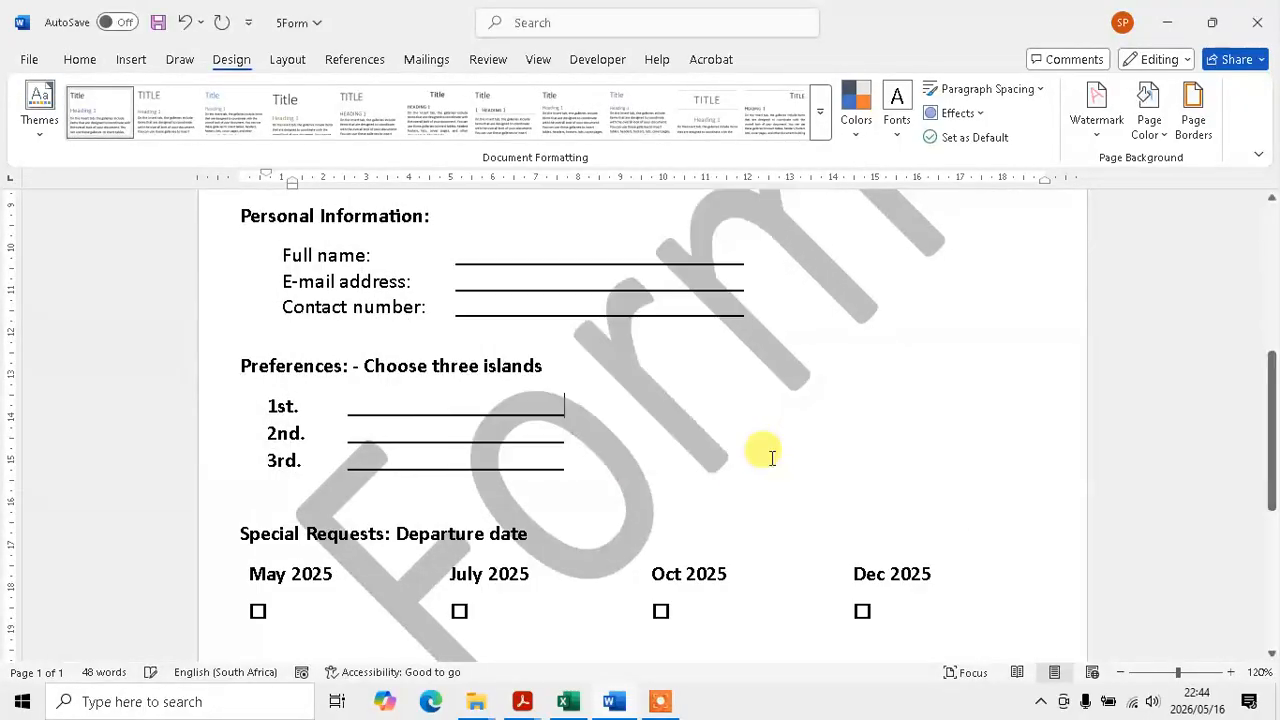
Check the closing instruction for question 5.1 in the exam PDF, then save and close the 5Form document.
key(alt+Tab)
scroll(839, 481, down, 1)
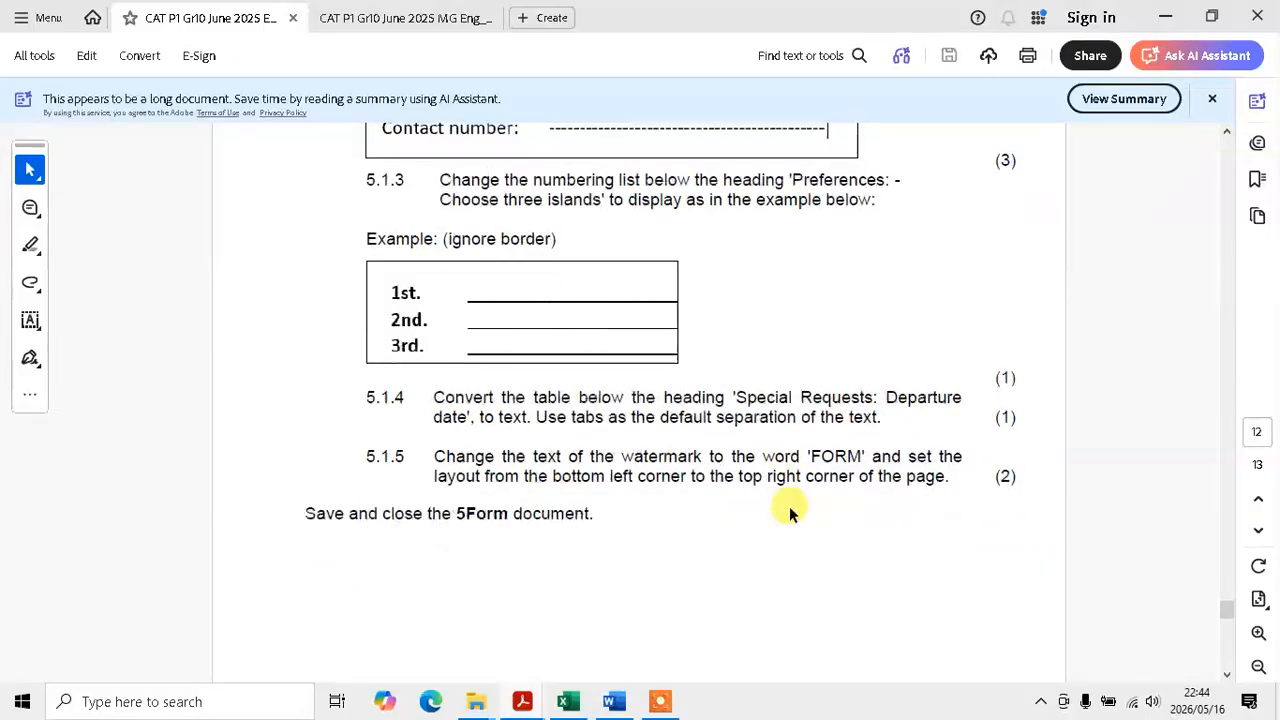
scroll(789, 508, down, 3)
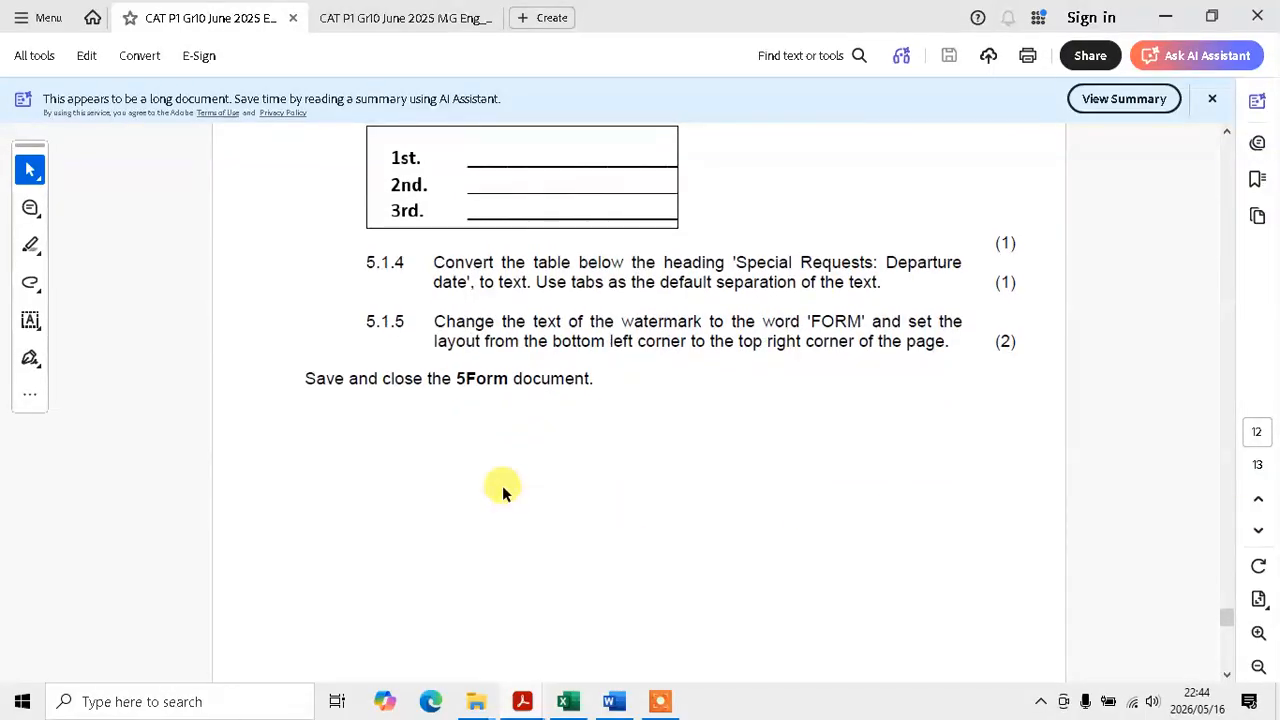
key(alt+Tab)
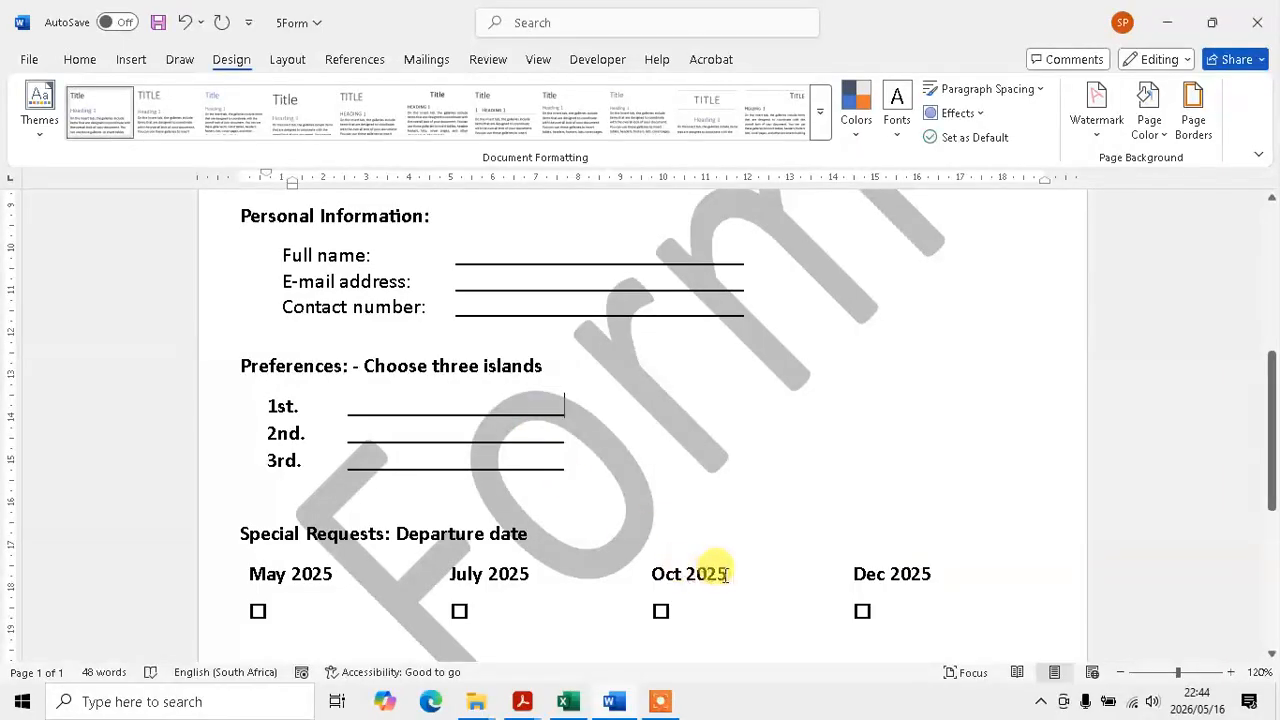
key(ctrl+s)
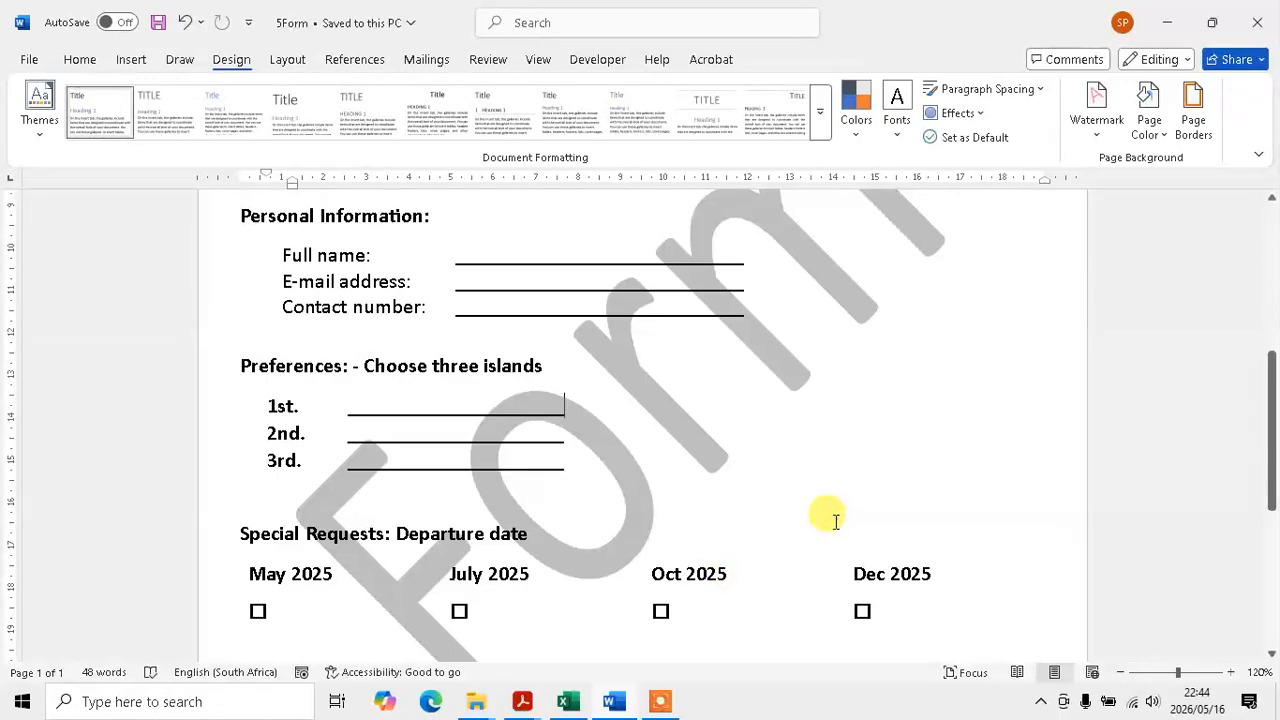
click(1274, 12)
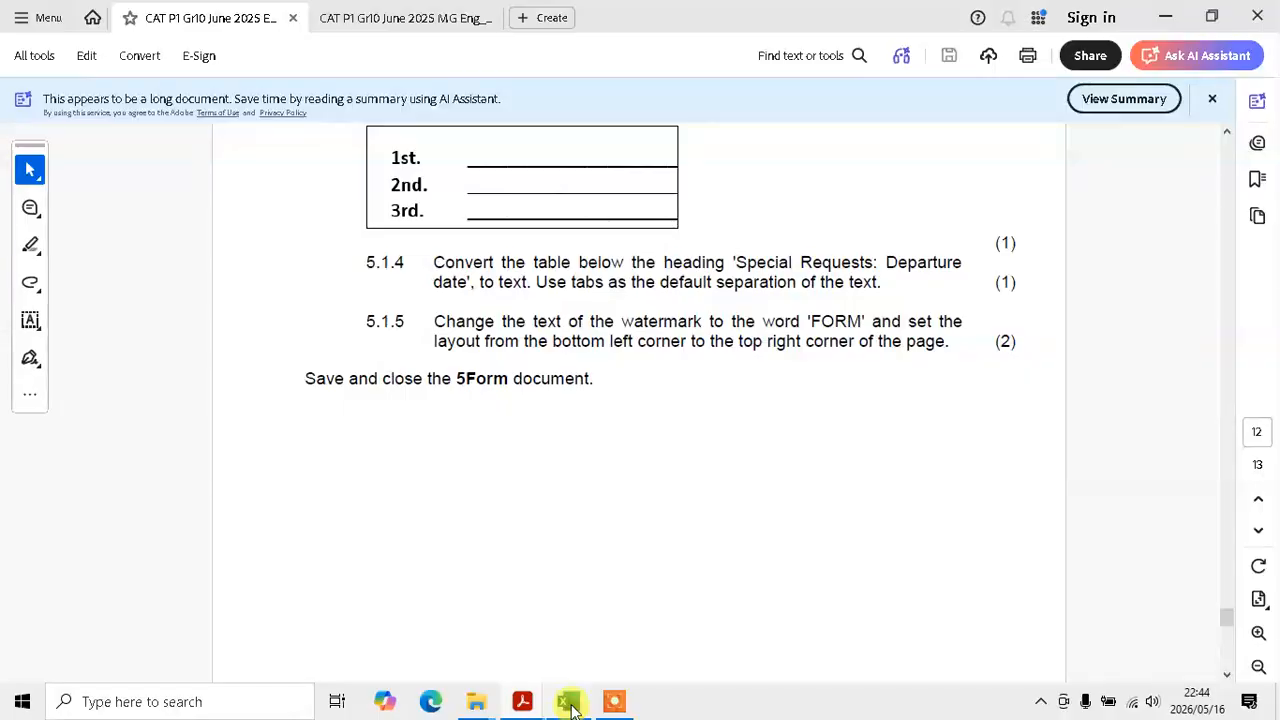
Read questions 5.2 and 5.2.1 in the exam PDF and switch to the Code worksheet of the 5Discount workbook in Excel.
scroll(577, 579, down, 8)
scroll(577, 579, up, 8)
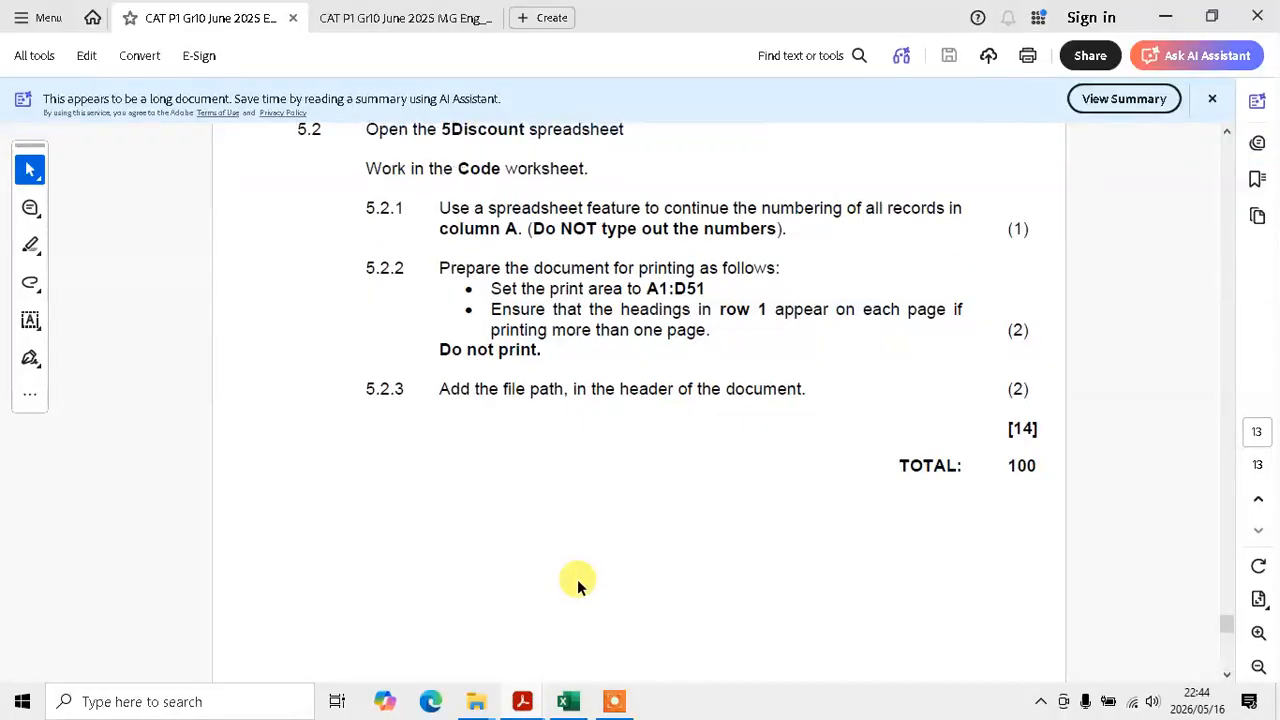
scroll(536, 448, down, 5)
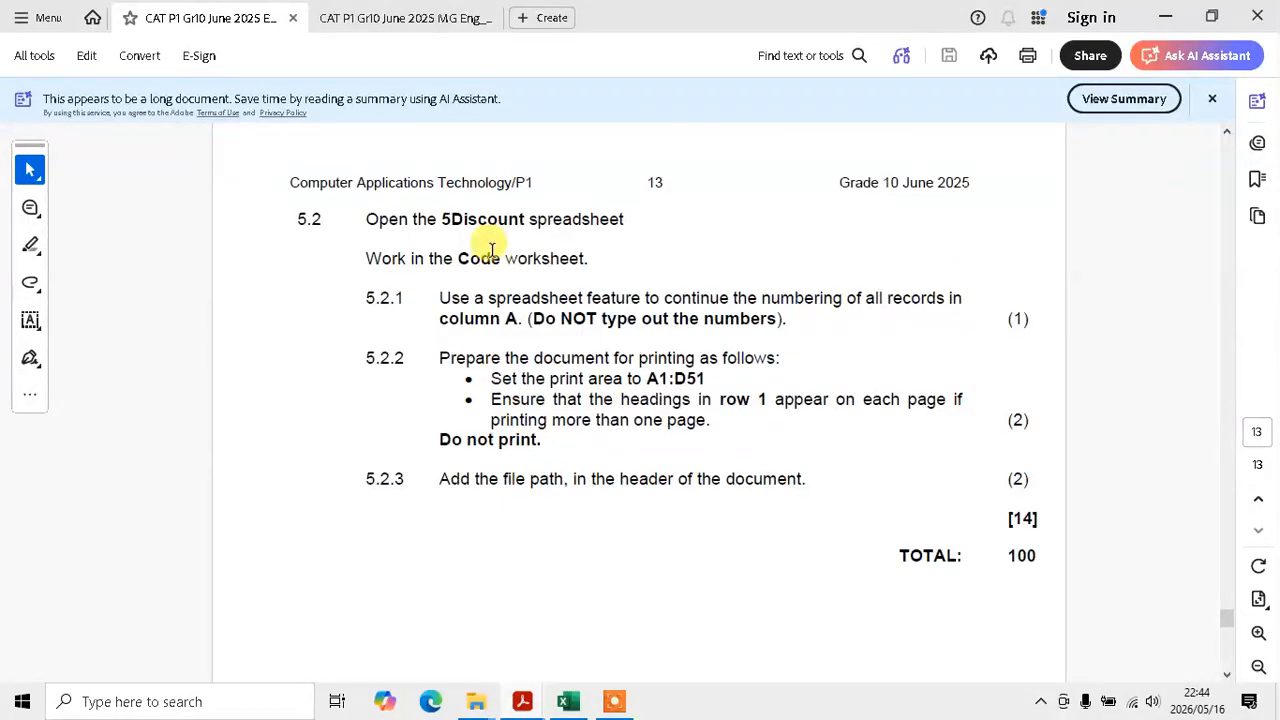
click(568, 703)
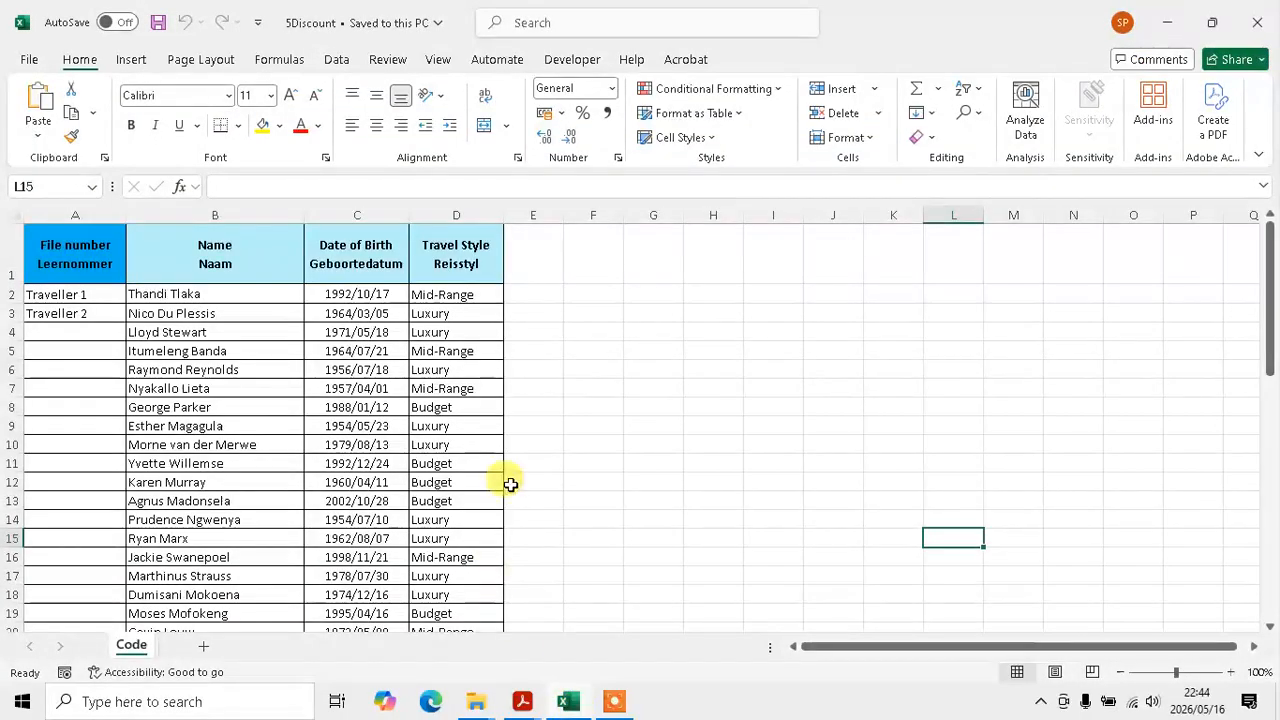
key(alt+Tab)
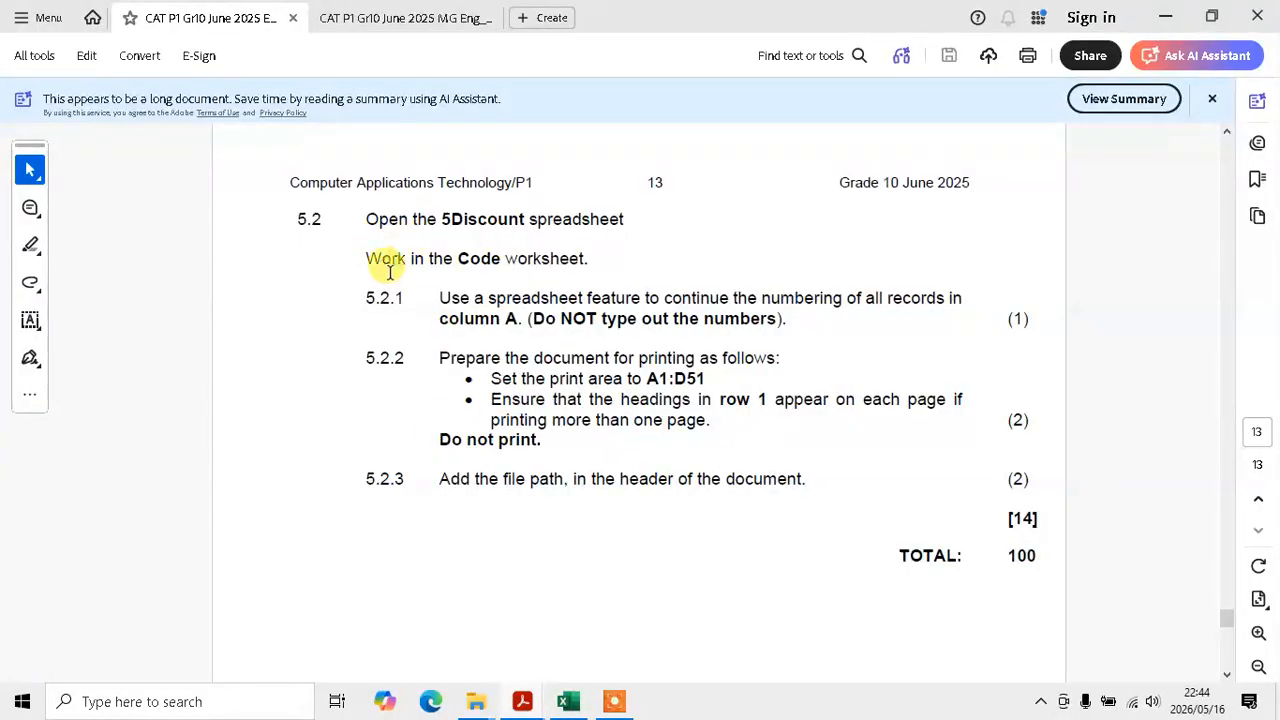
key(alt+Tab)
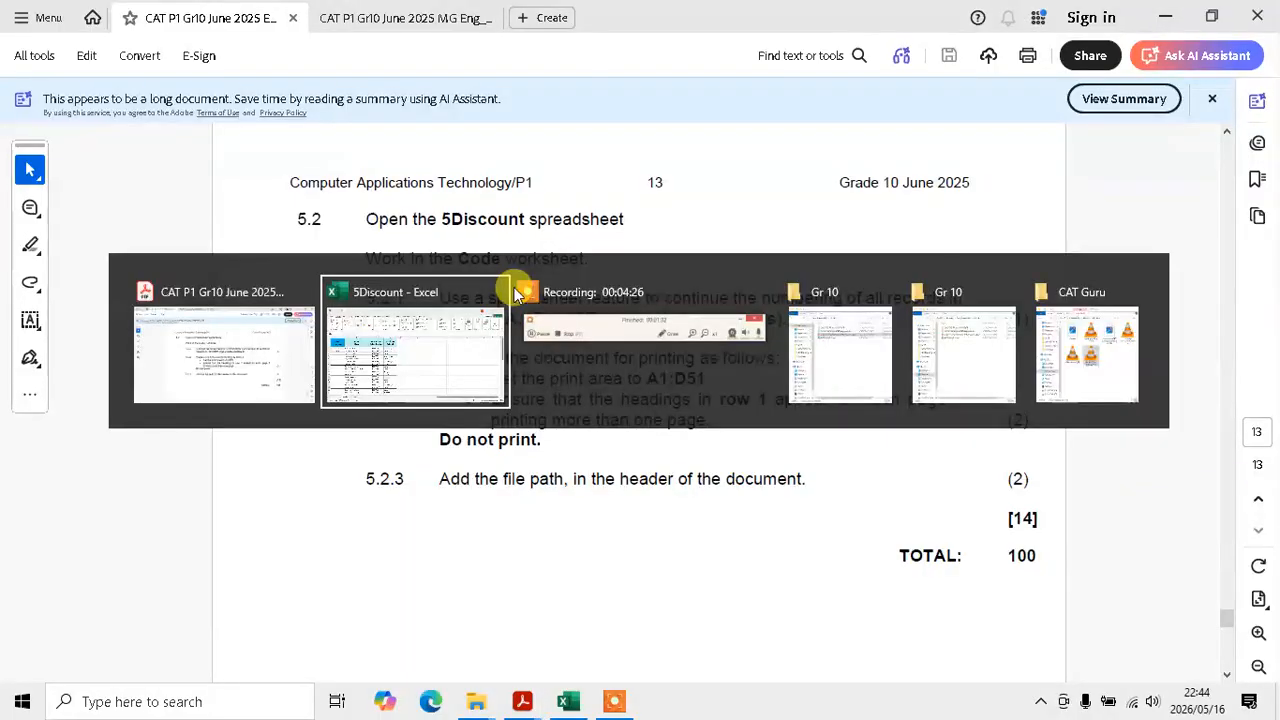
key(alt+Tab)
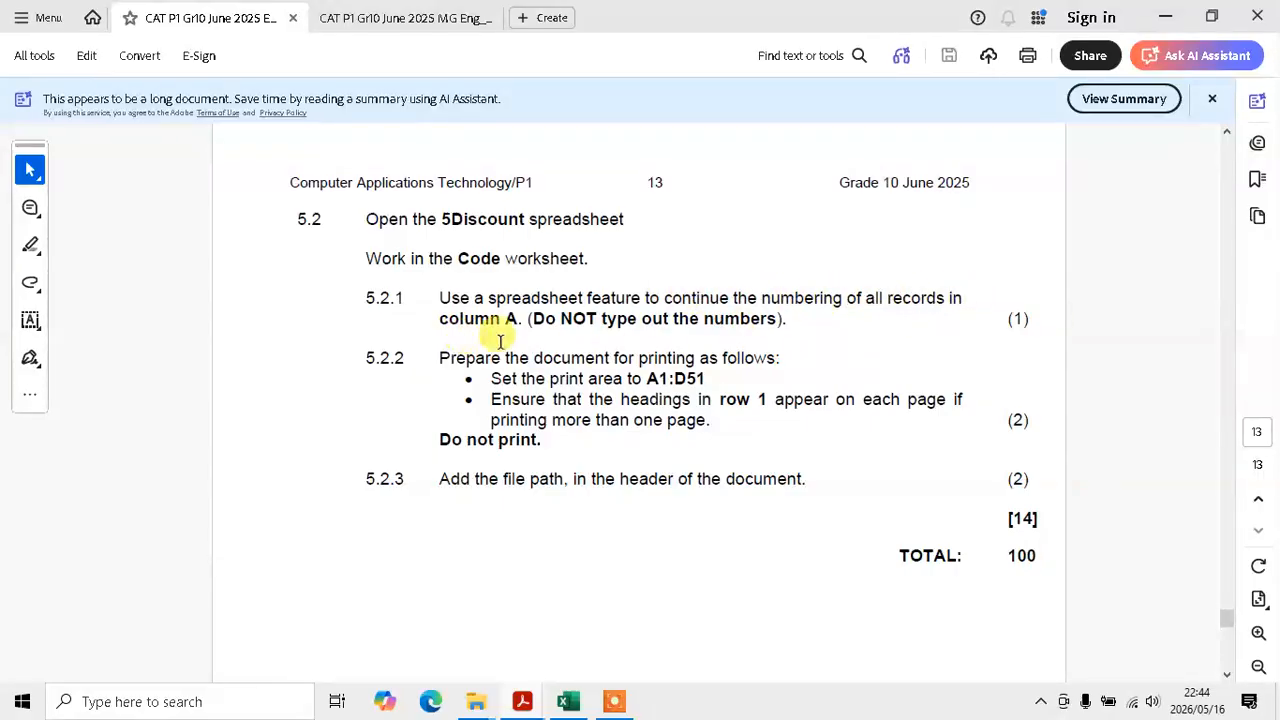
key(alt+Tab)
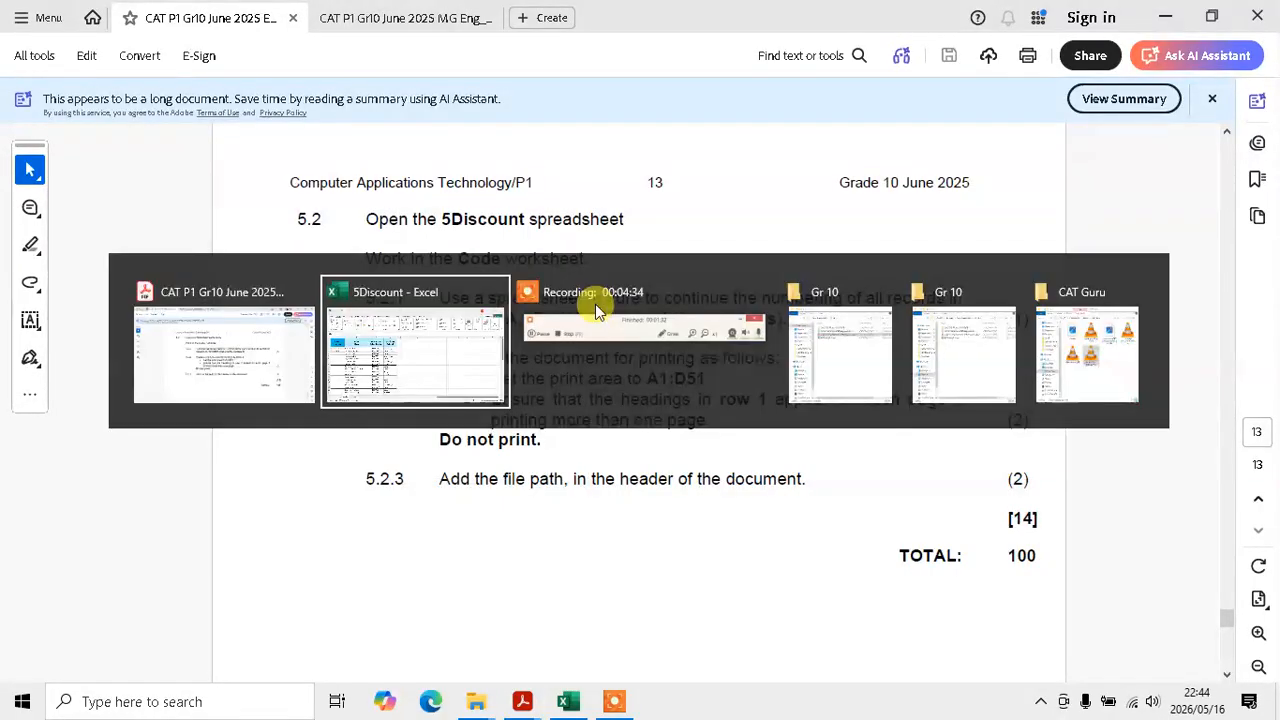
Continue the file numbering in column A from 'Traveller 1' and 'Traveller 2' down to 'Traveller 50' in A51 with AutoFill.
drag(86, 291, 109, 572)
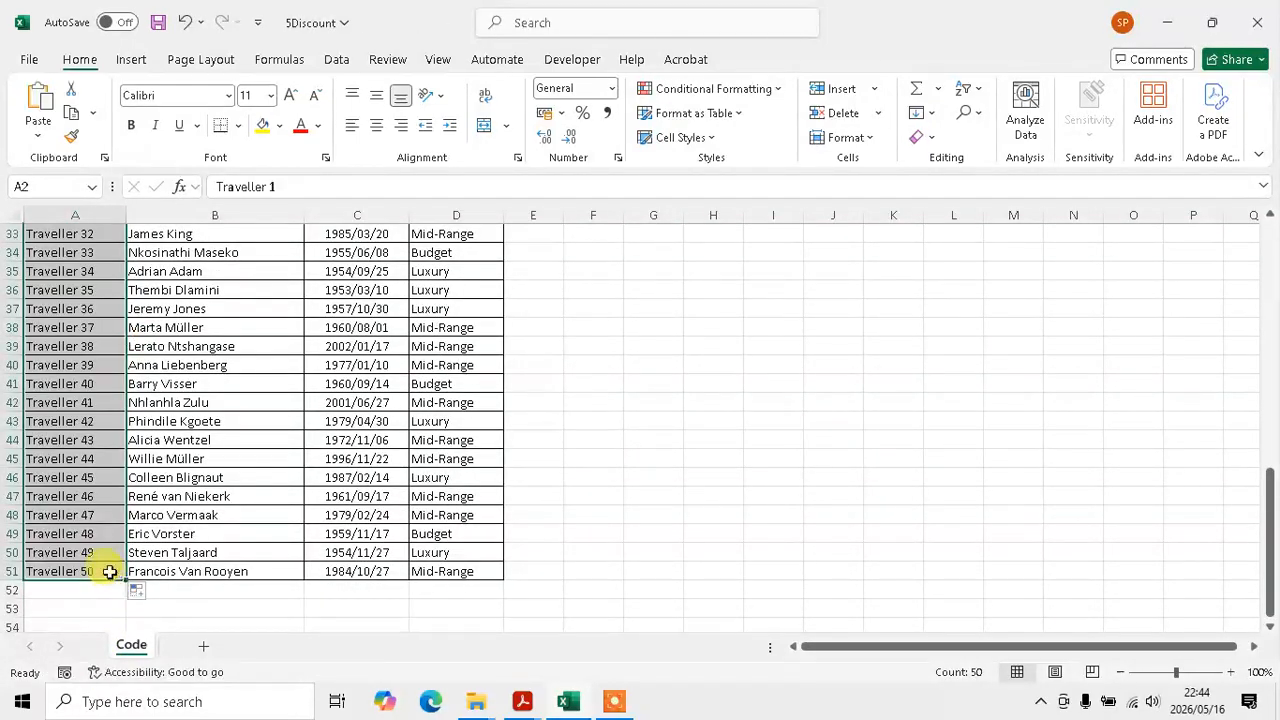
scroll(111, 487, up, 6)
scroll(111, 487, up, 5)
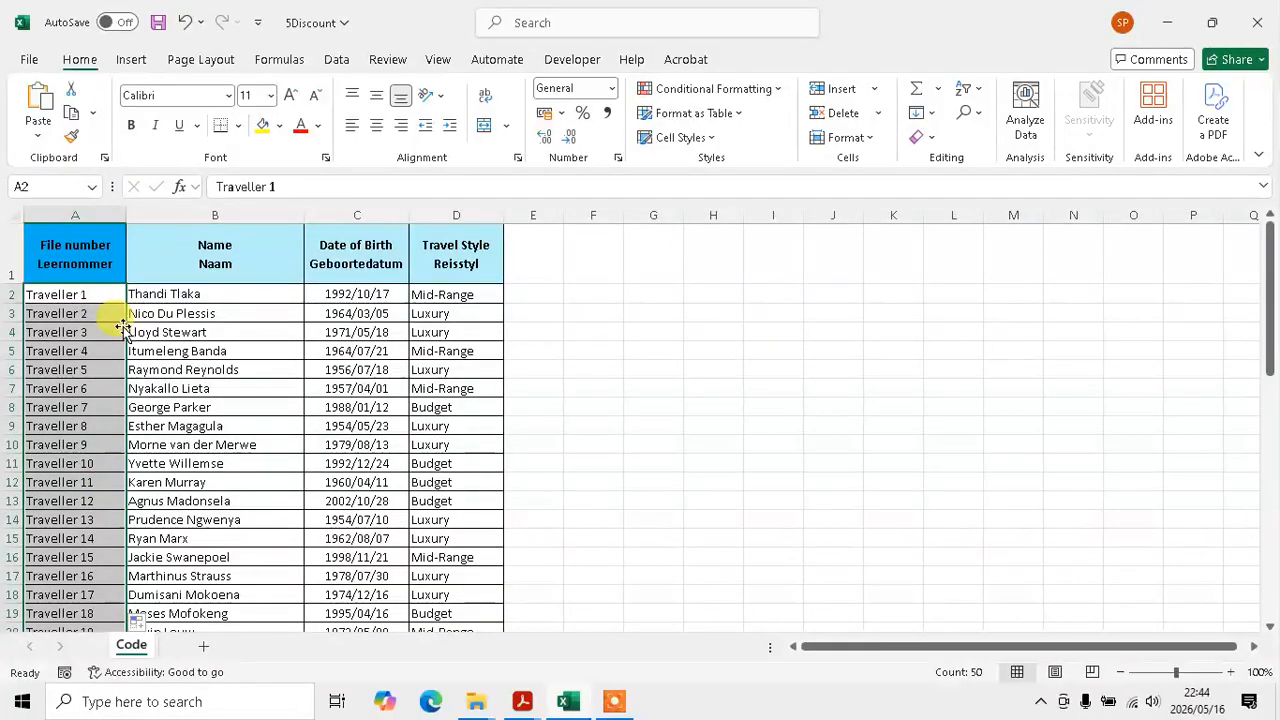
click(211, 348)
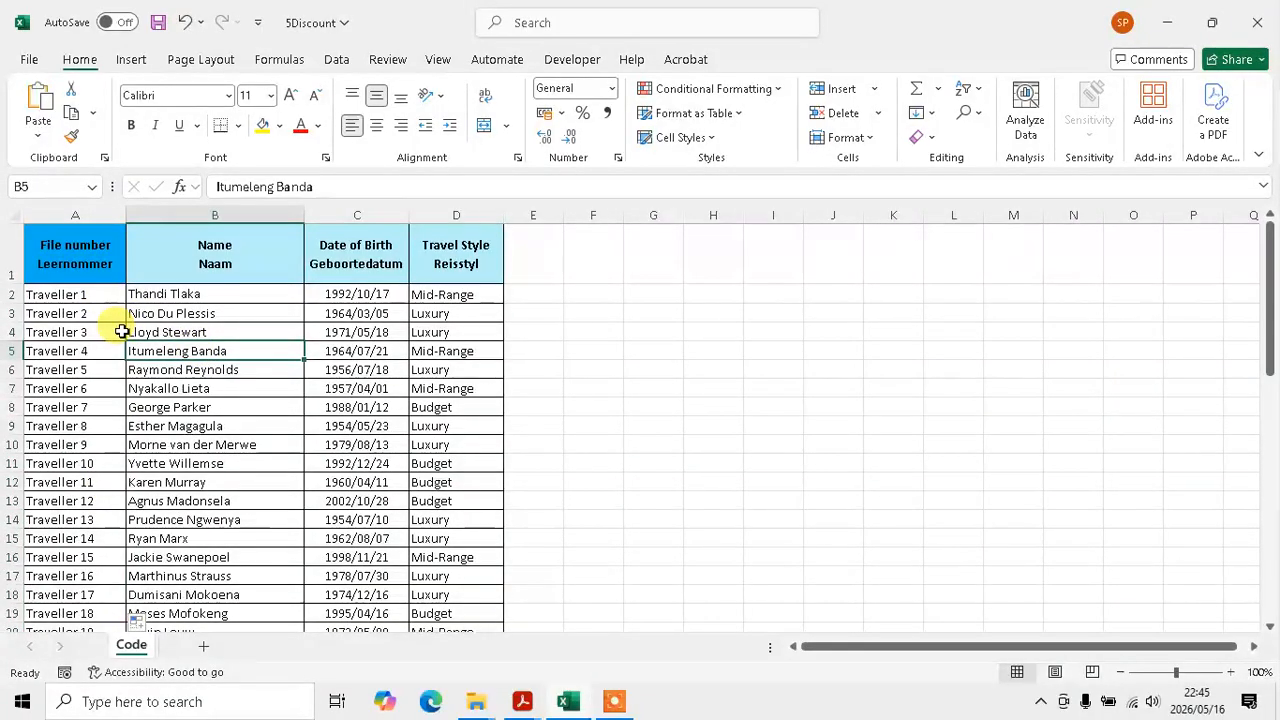
Read question 5.2.2 in the exam PDF and select the range A1:D51 on the Code worksheet in Excel.
key(alt+Tab)
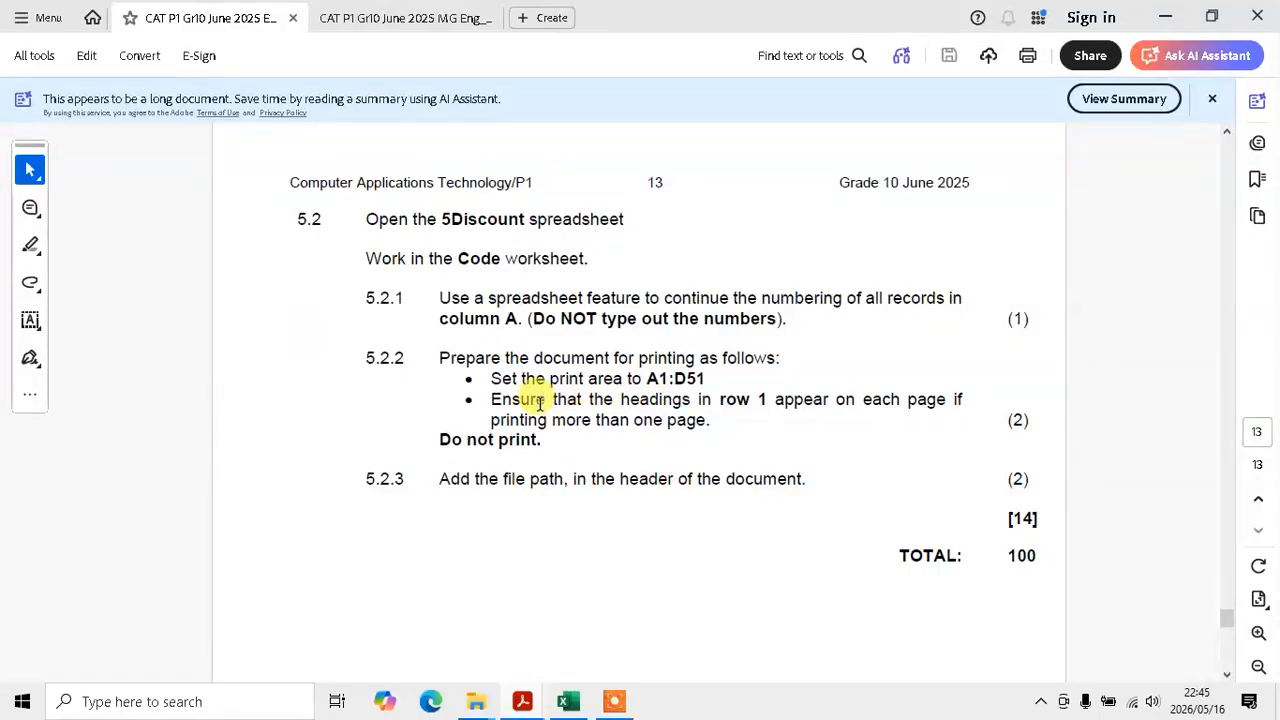
key(alt+Tab)
drag(66, 244, 461, 588)
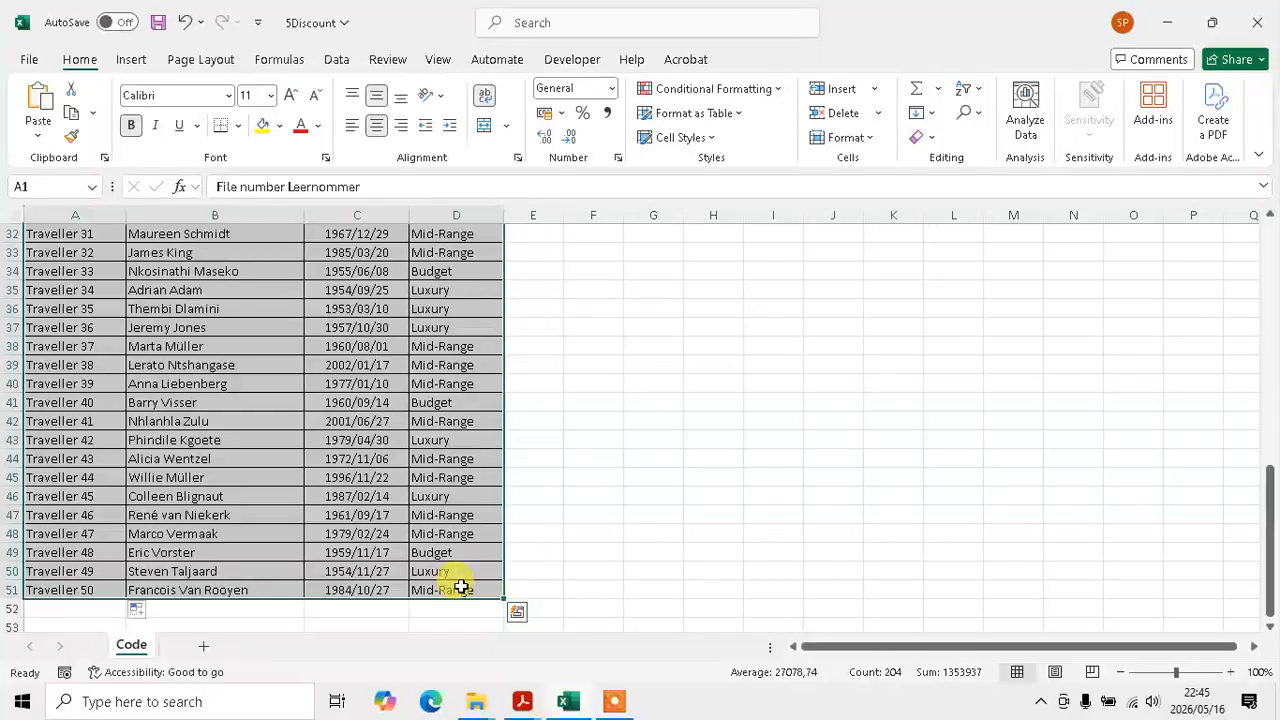
key(alt+Tab)
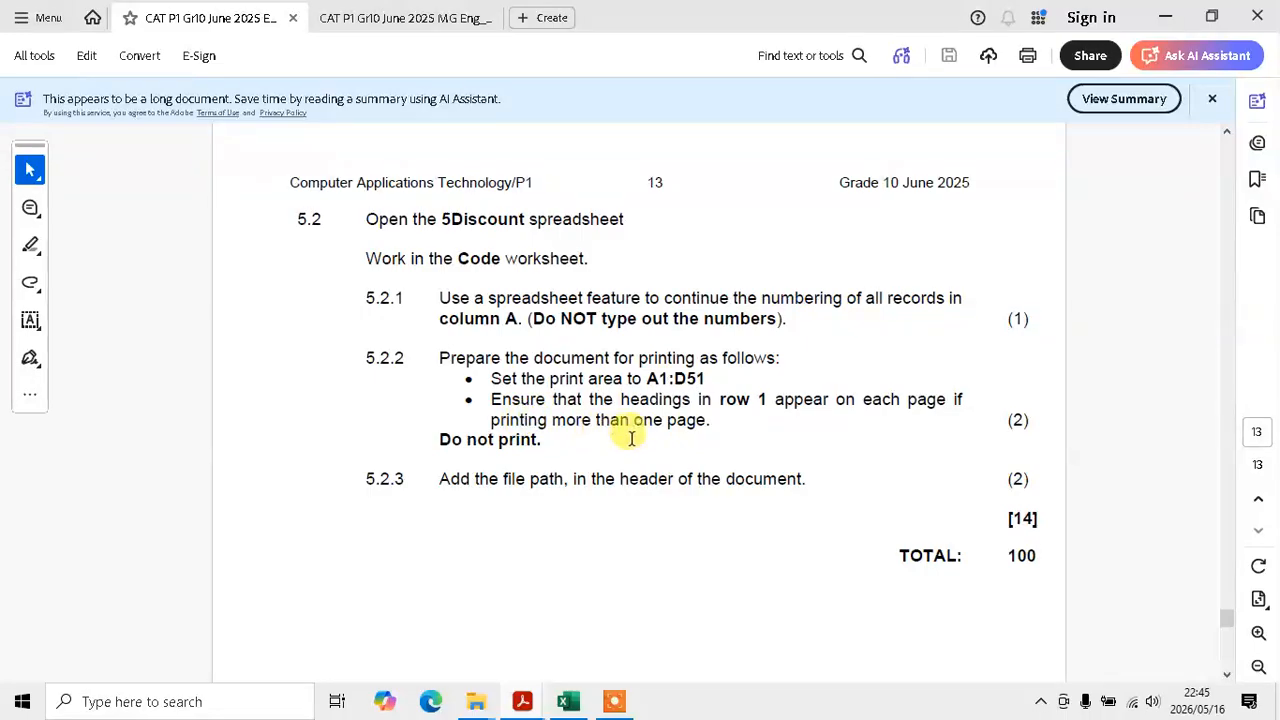
key(alt+Tab)
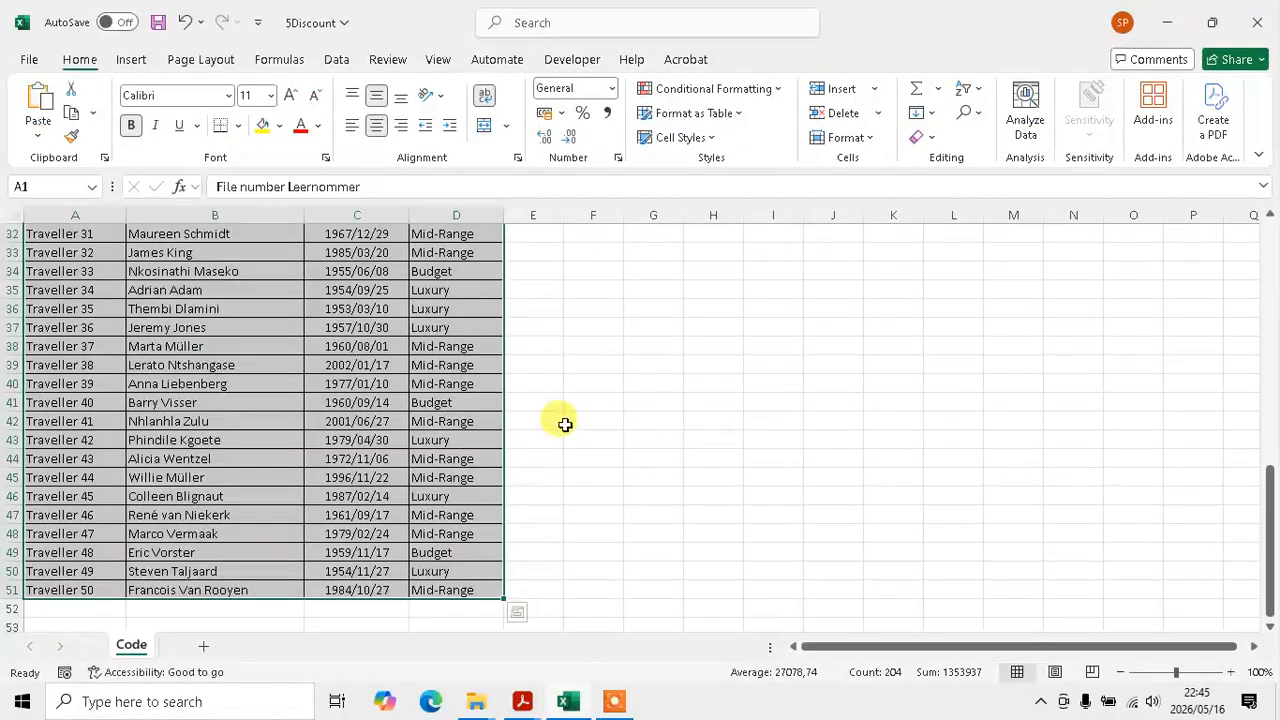
Set row 1 ($1:$1) as the print title row to repeat at the top of every printed page.
click(198, 60)
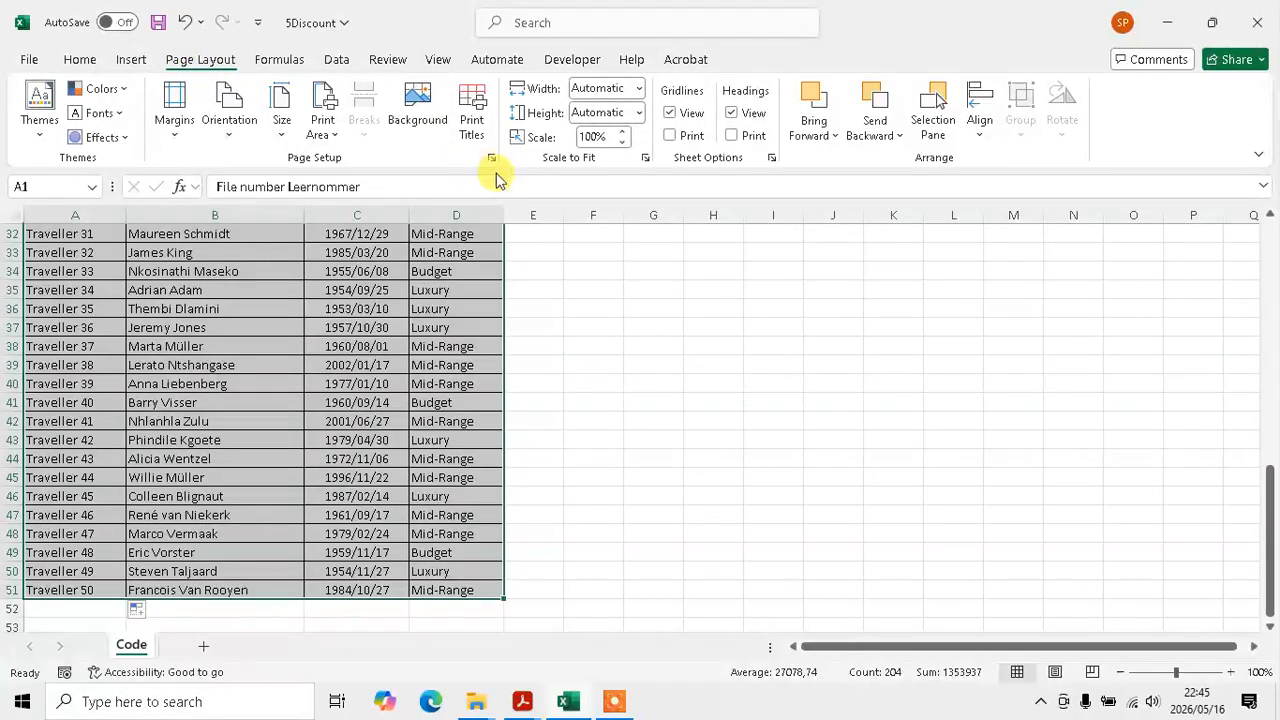
click(472, 120)
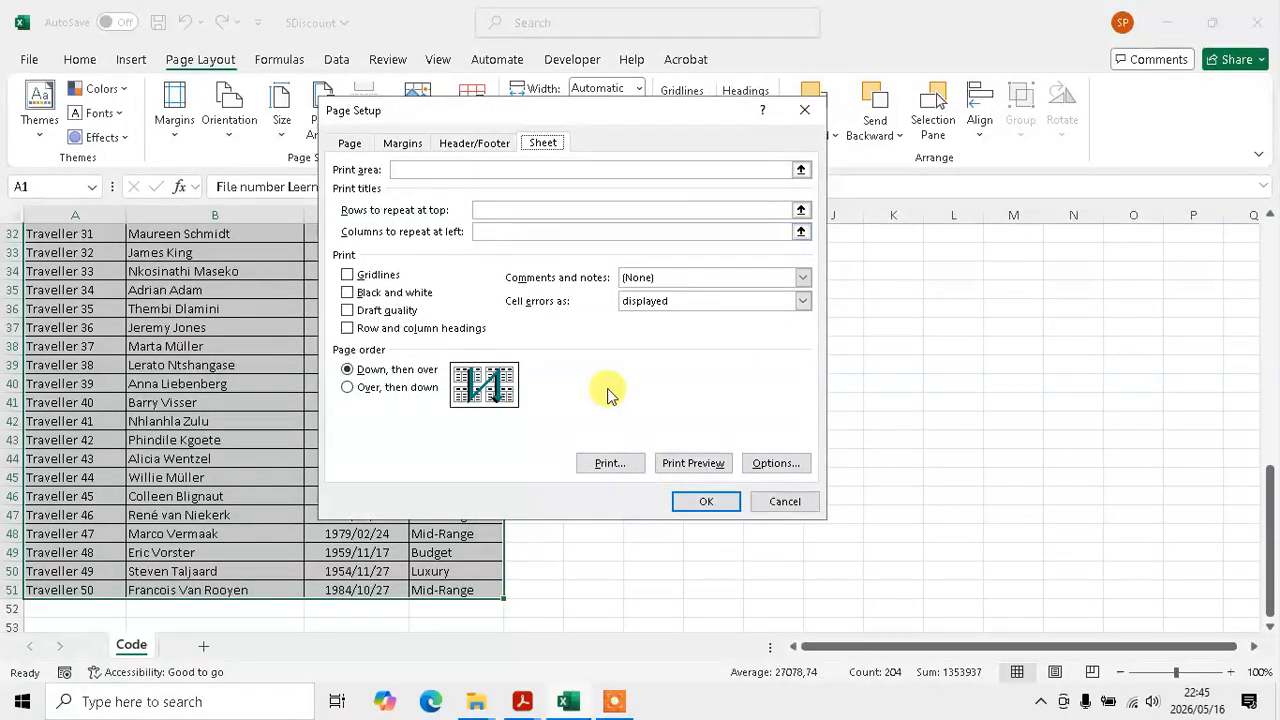
click(481, 210)
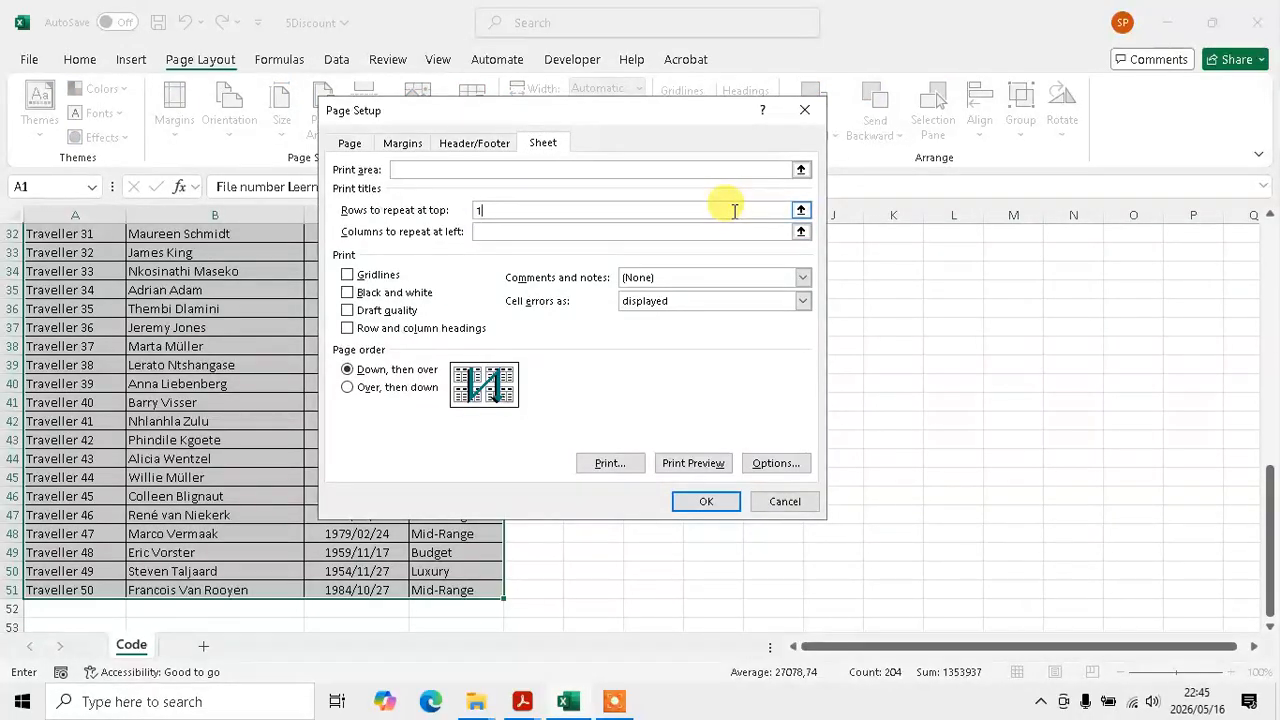
click(690, 508)
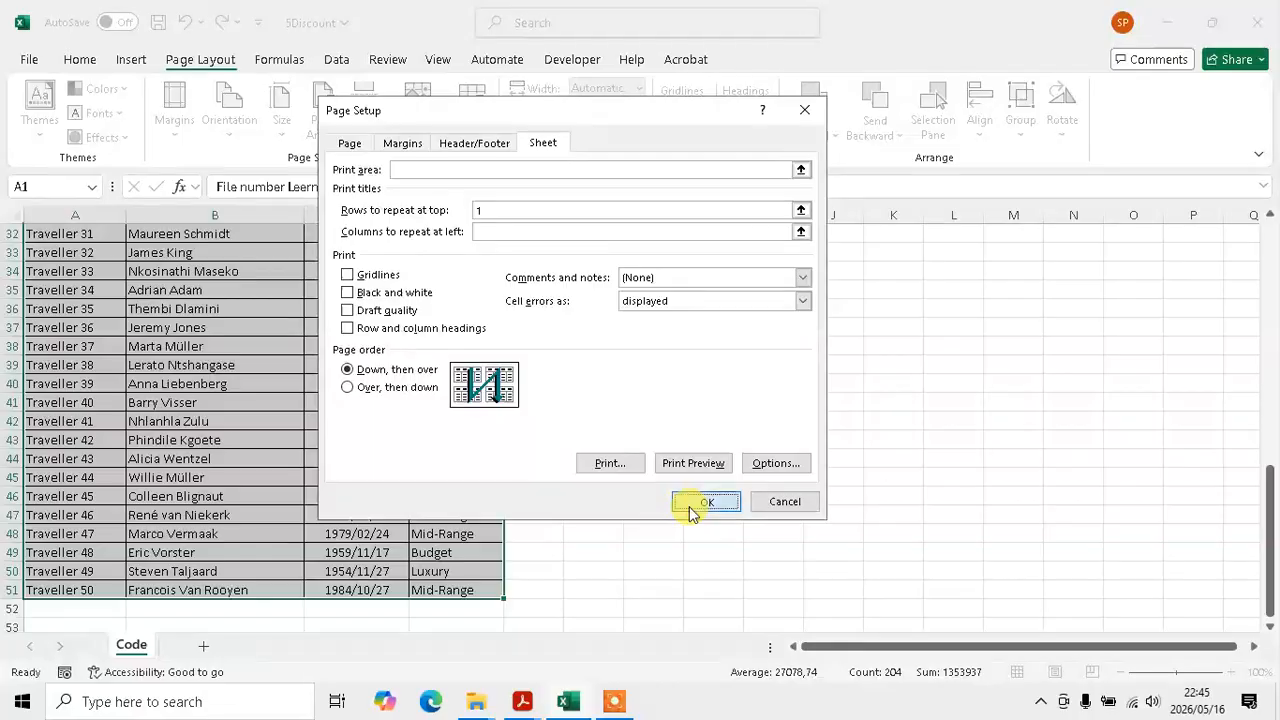
click(645, 402)
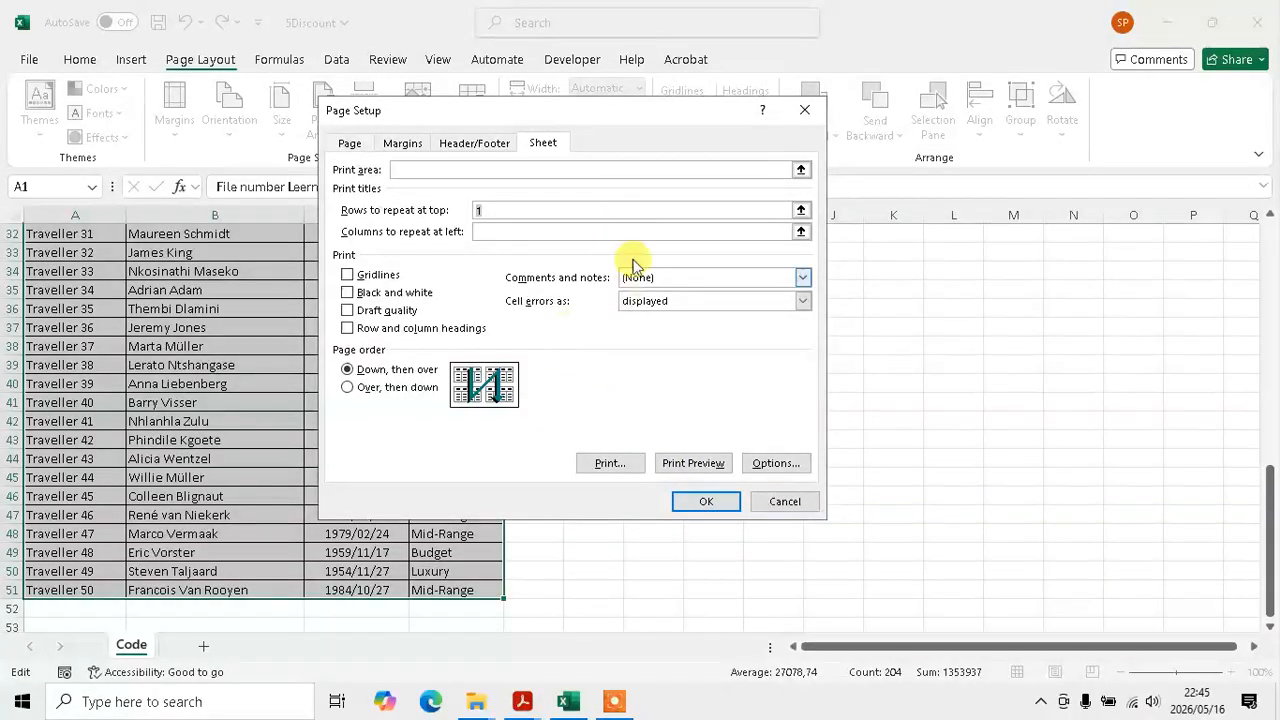
click(800, 211)
scroll(471, 286, up, 10)
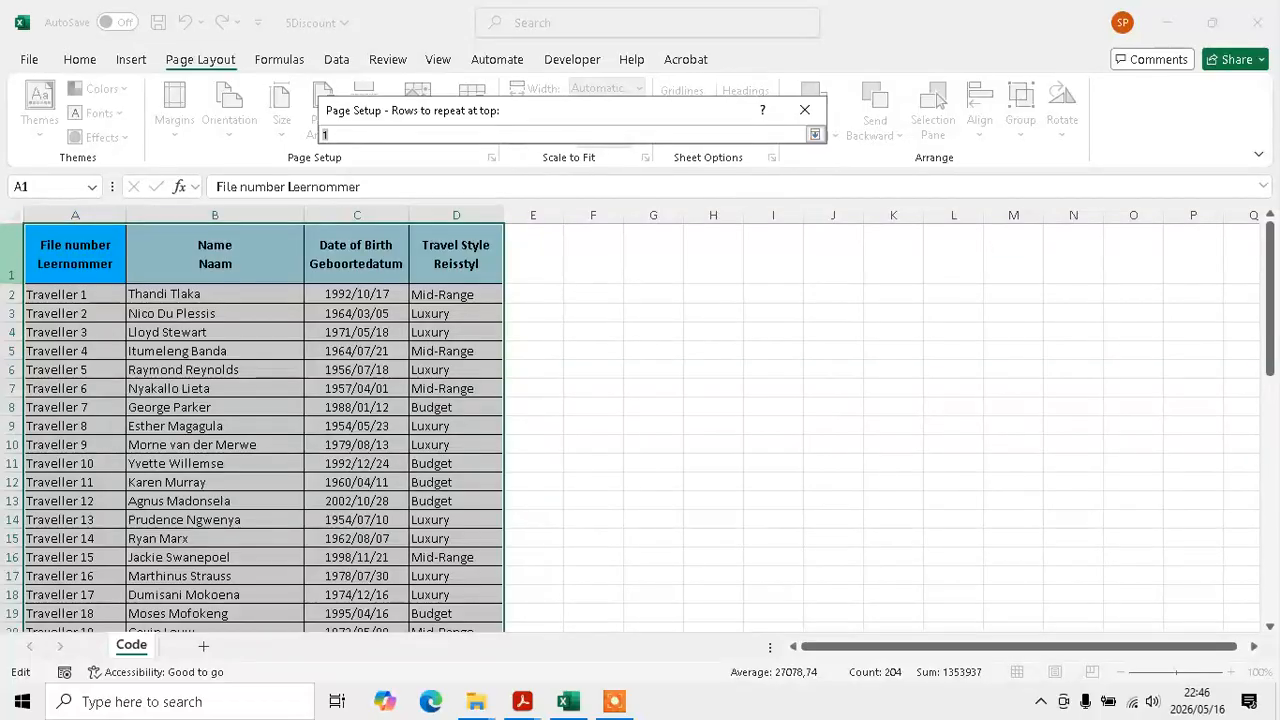
click(14, 254)
click(801, 136)
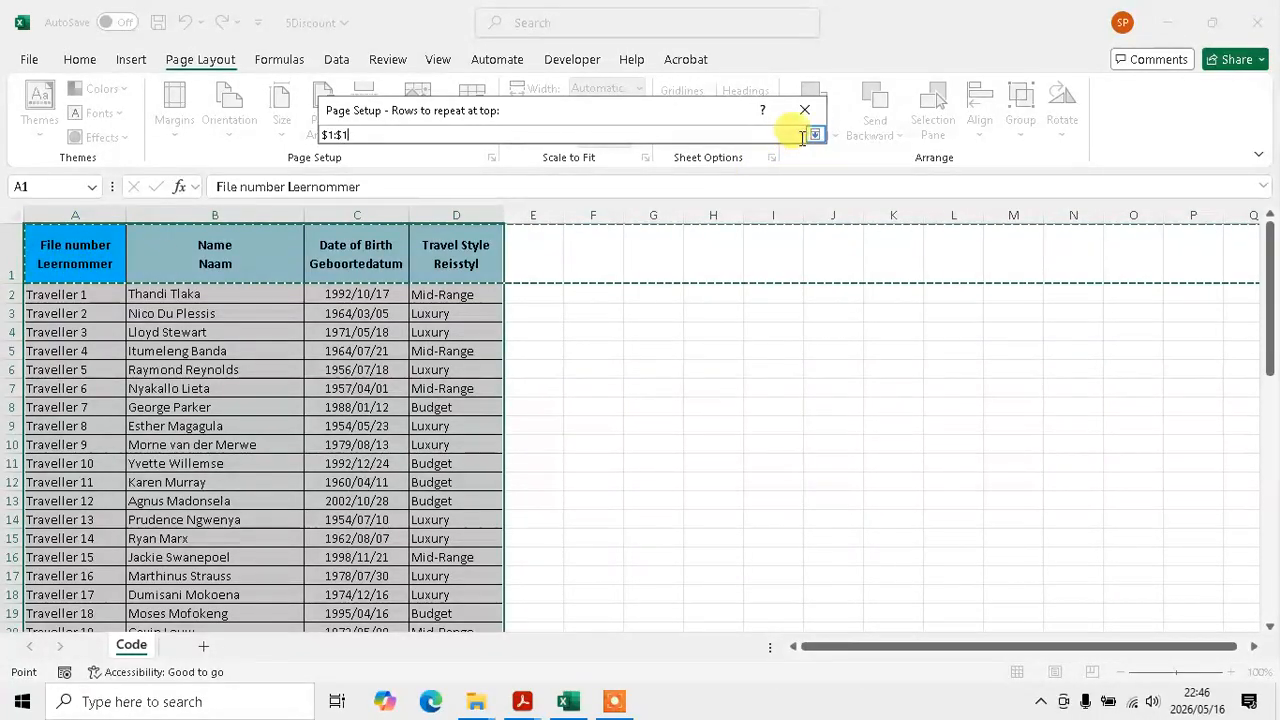
click(813, 135)
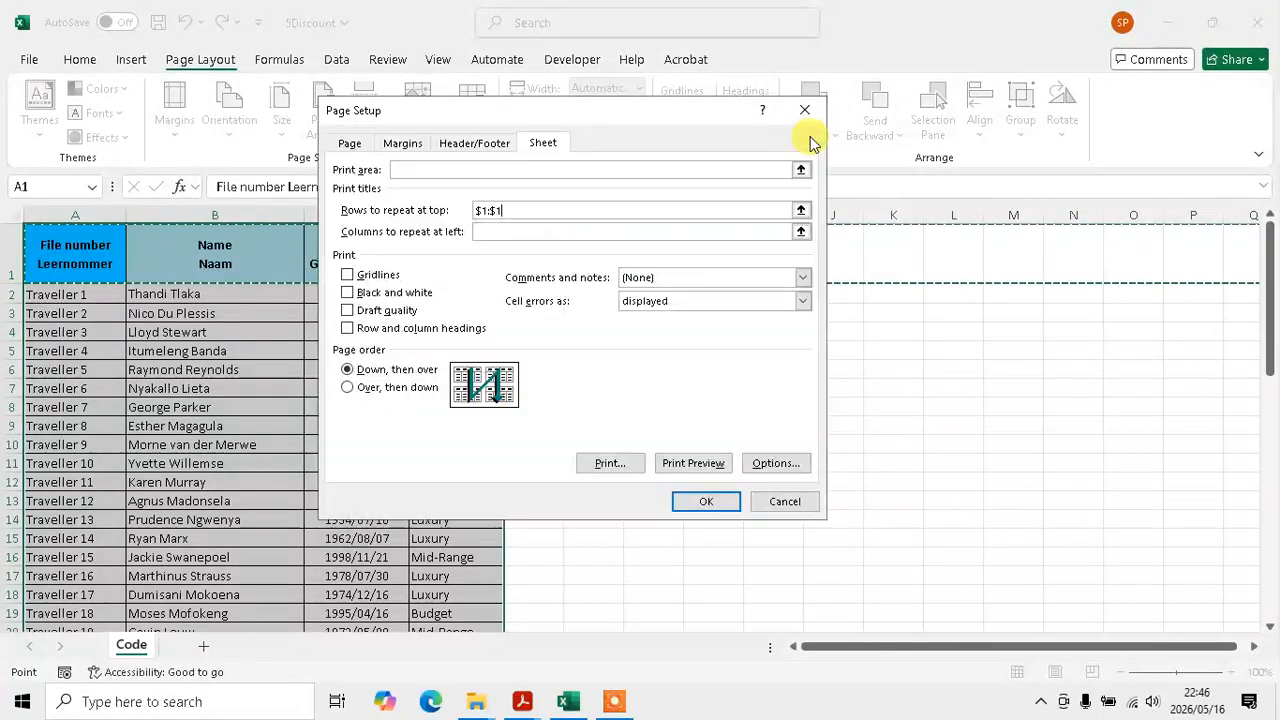
click(698, 500)
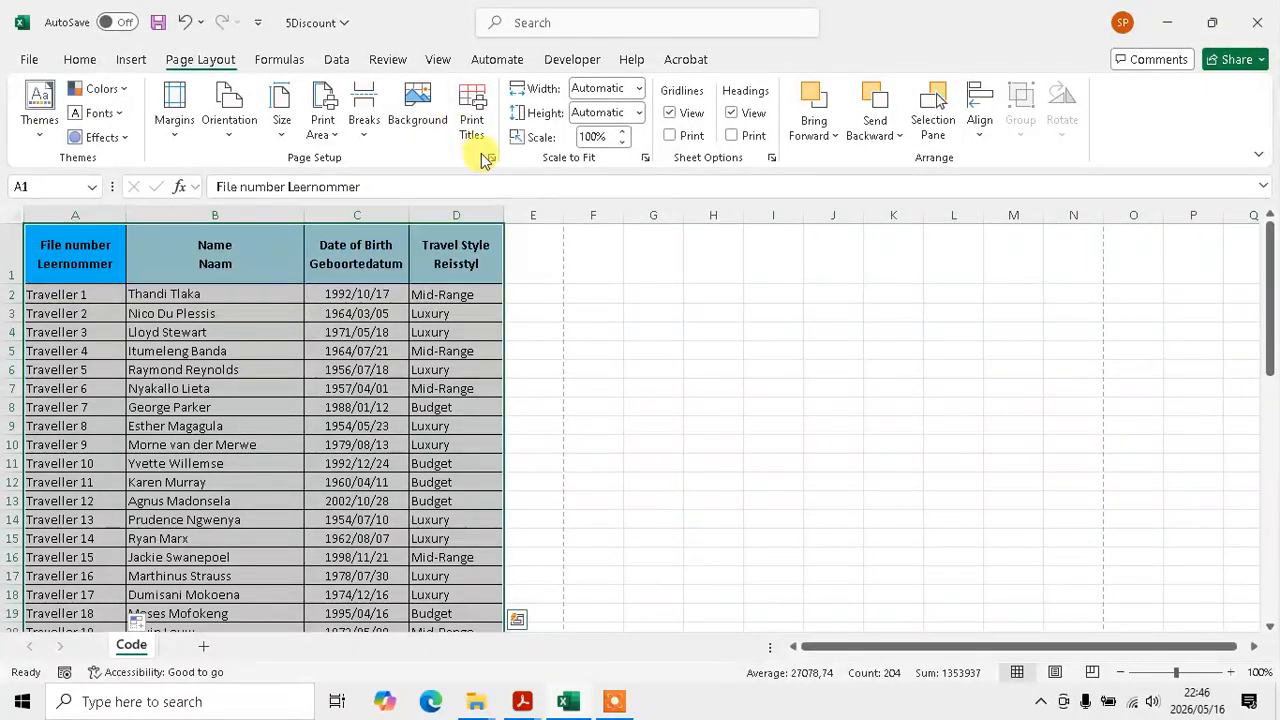
Set the selected range A1:D51 as the print area of the Code worksheet.
click(322, 122)
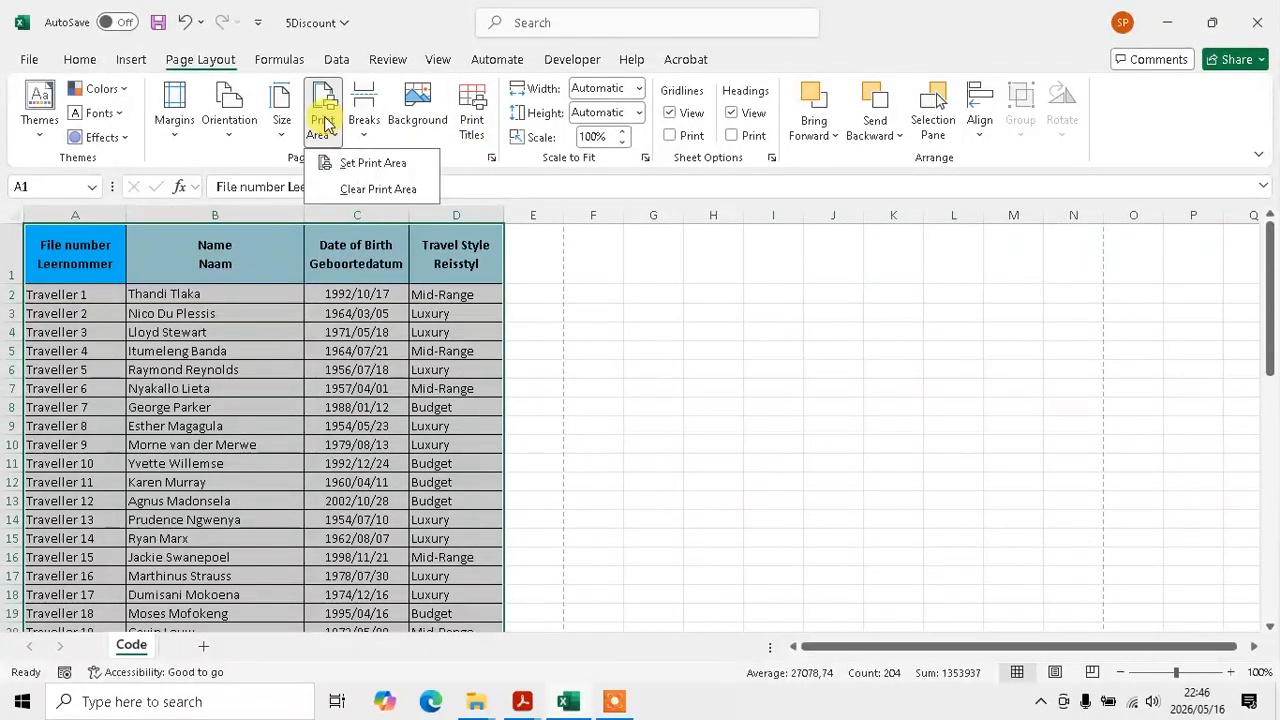
click(349, 166)
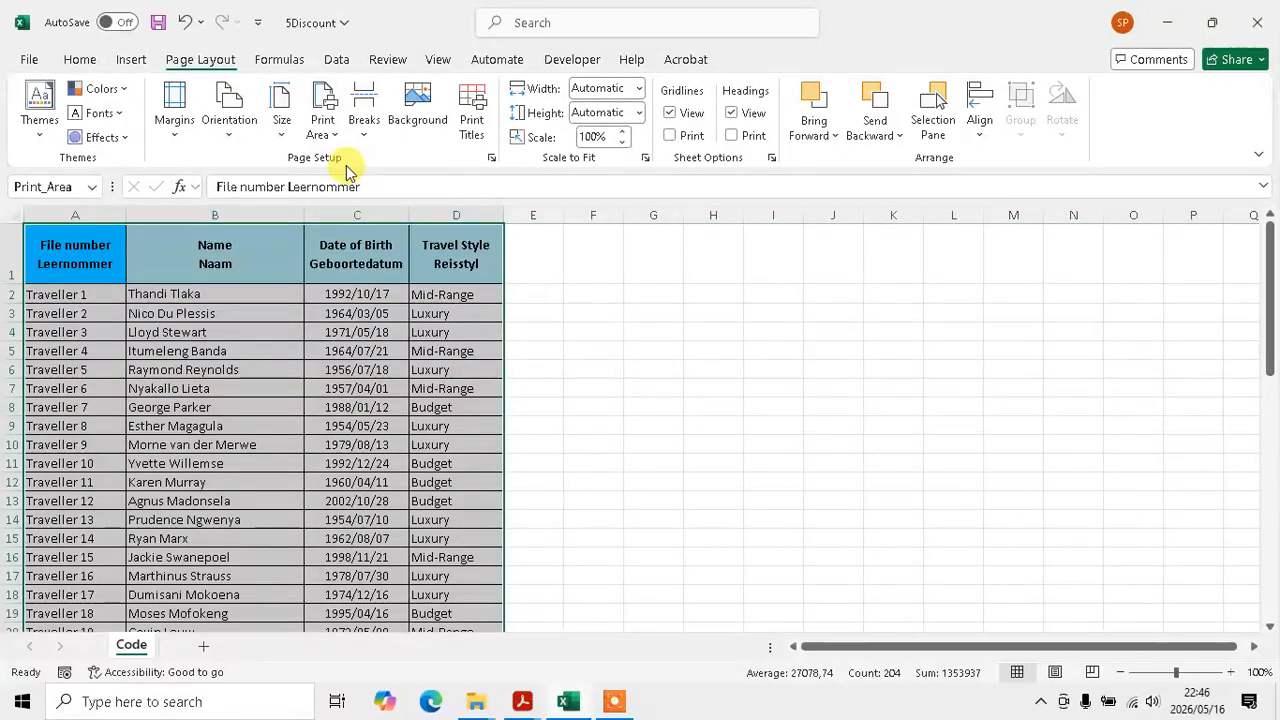
click(428, 333)
Preview the printed pages of the Code worksheet, and check its print area and repeated title row in the page setup.
scroll(418, 405, down, 6)
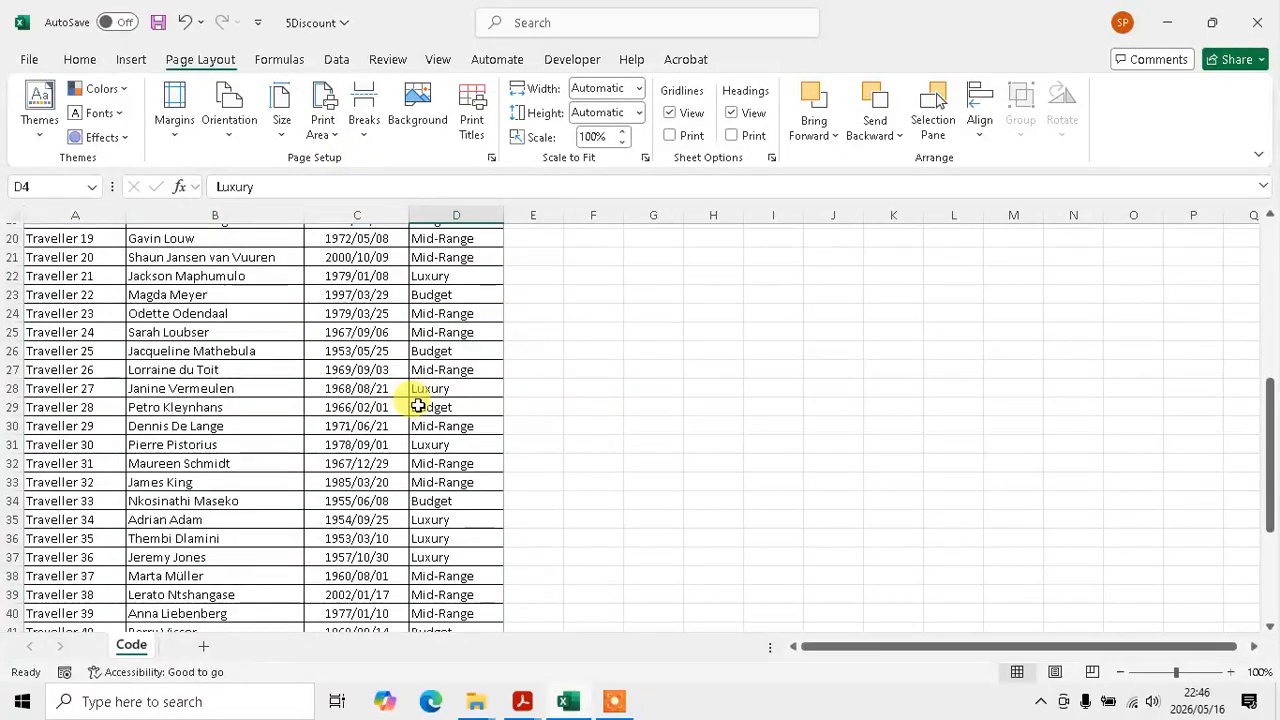
key(ctrl+p)
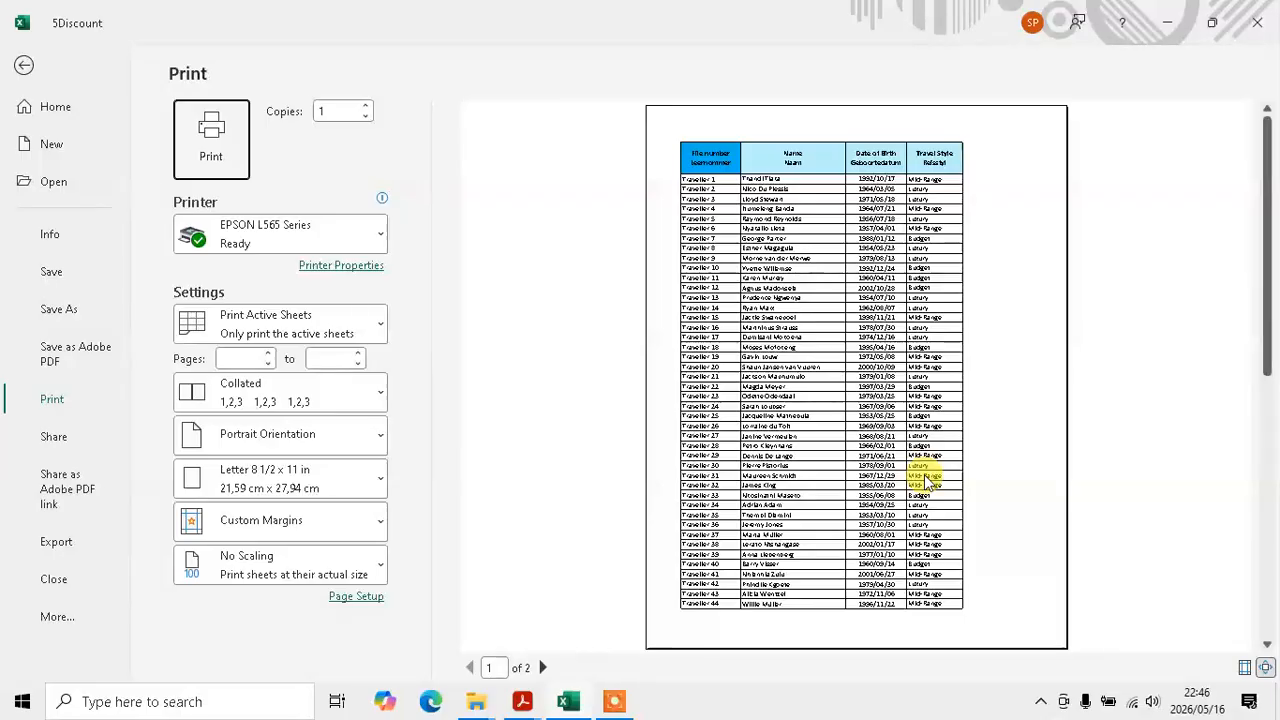
scroll(924, 481, down, 1)
scroll(916, 483, up, 1)
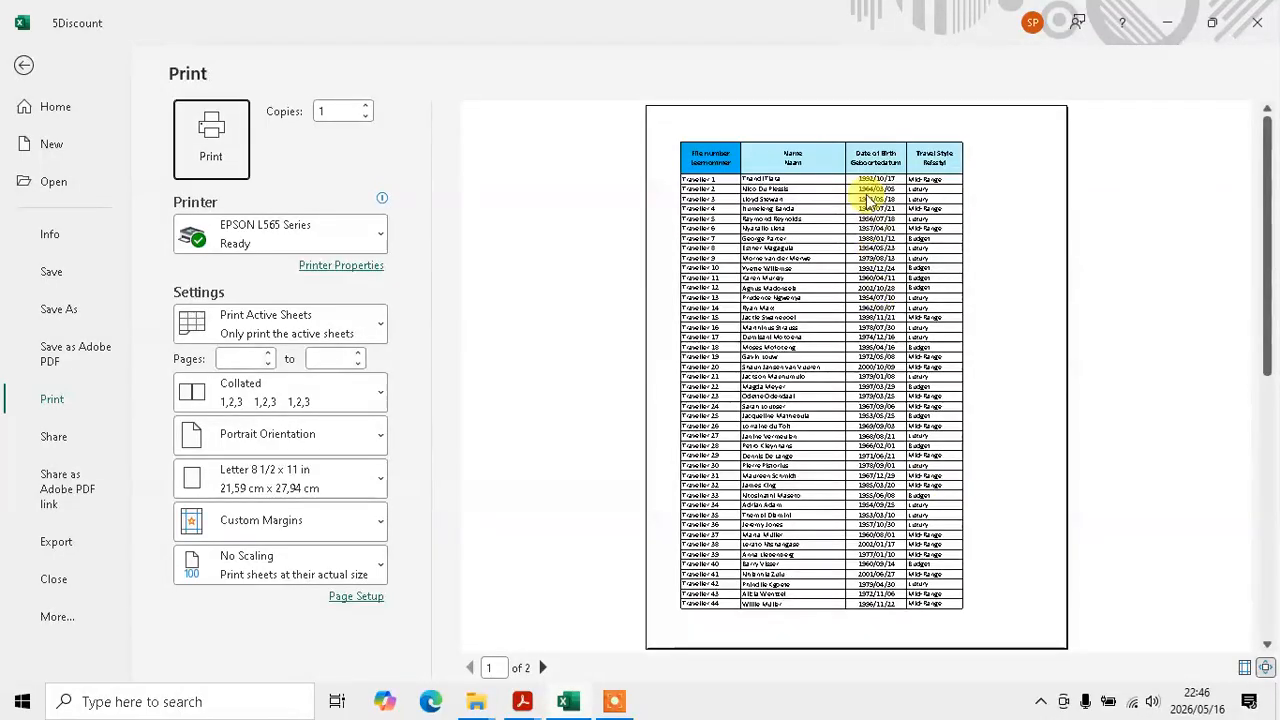
scroll(794, 192, down, 1)
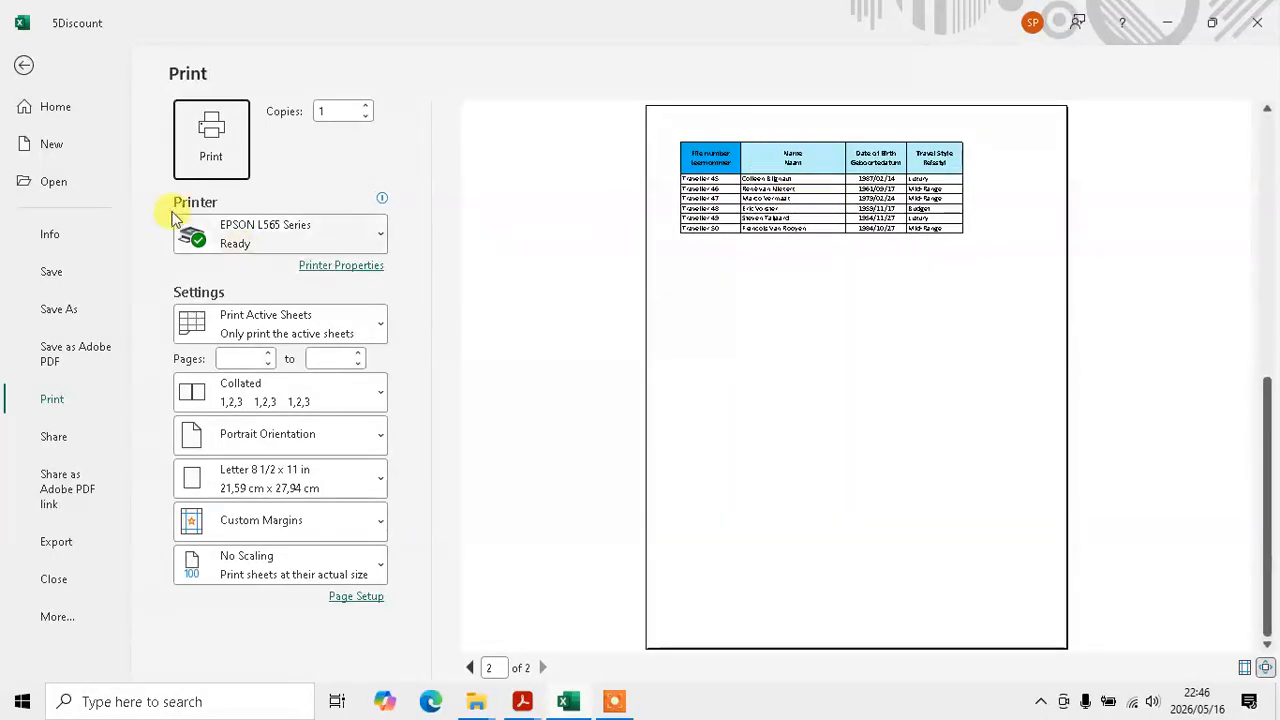
click(22, 67)
scroll(277, 309, up, 6)
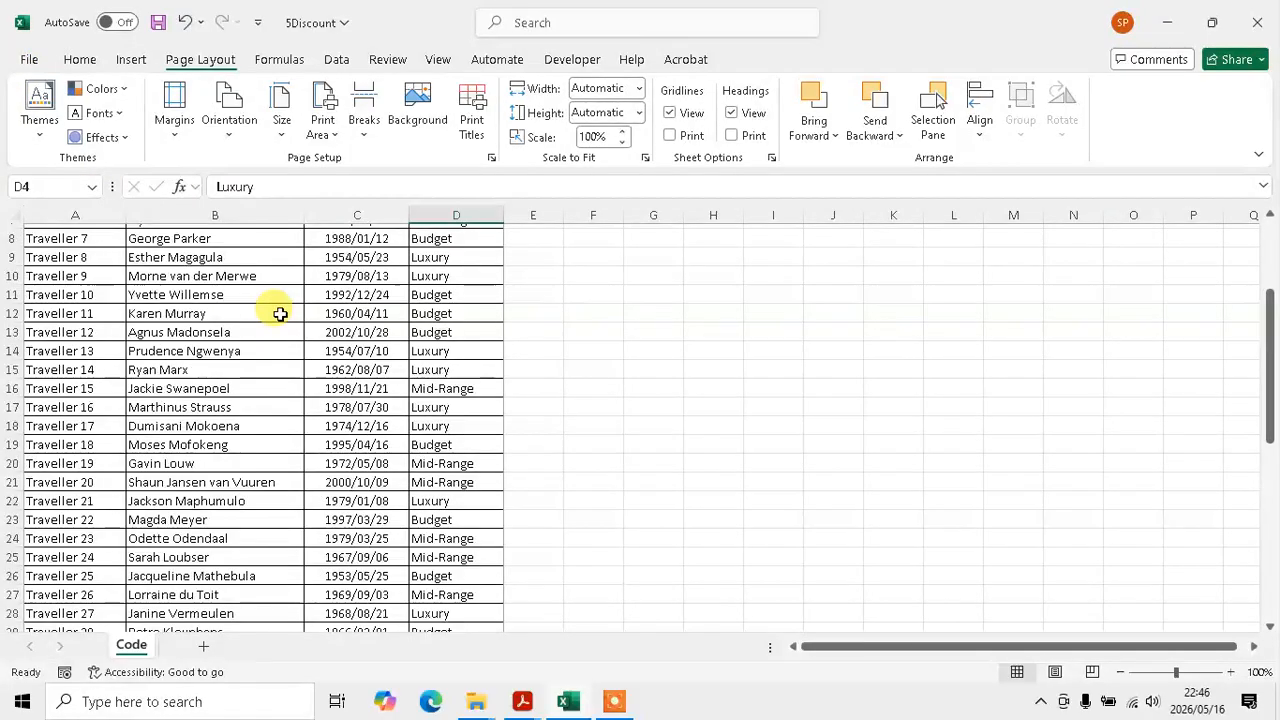
click(474, 125)
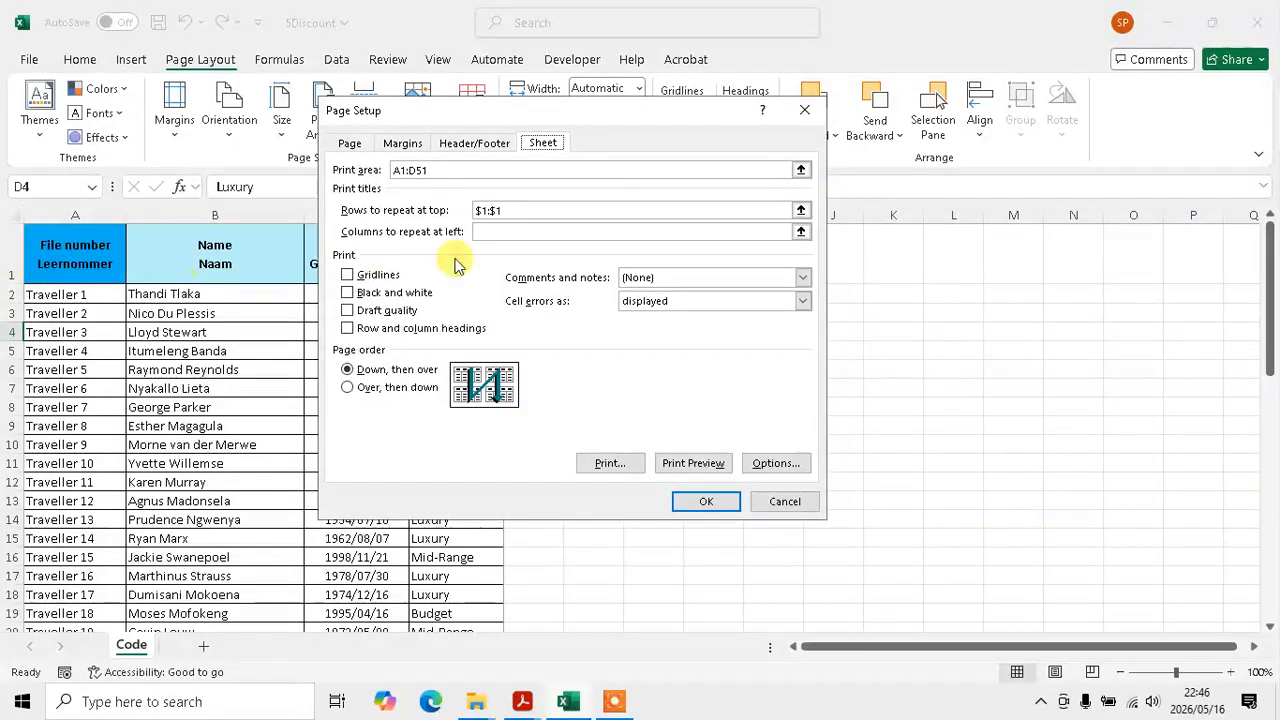
click(781, 502)
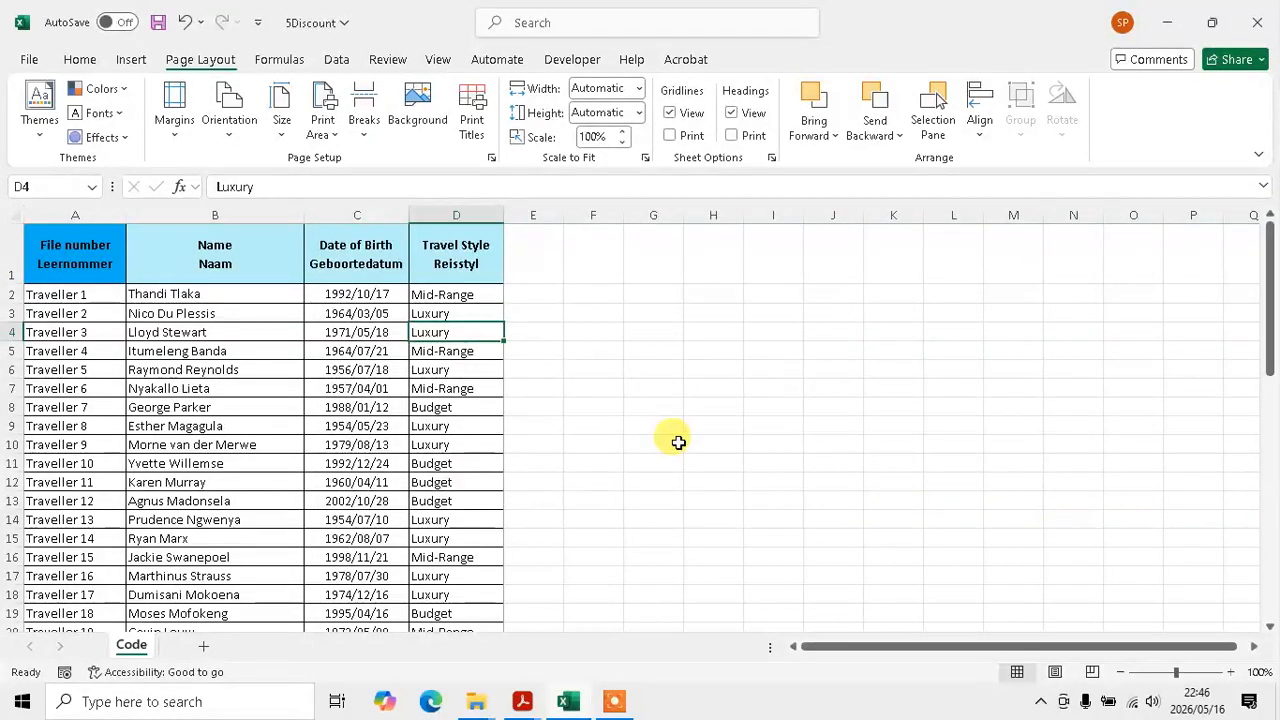
Read question 5.2.3 in the exam PDF and display the Code worksheet in Page Layout view.
key(alt+Tab)
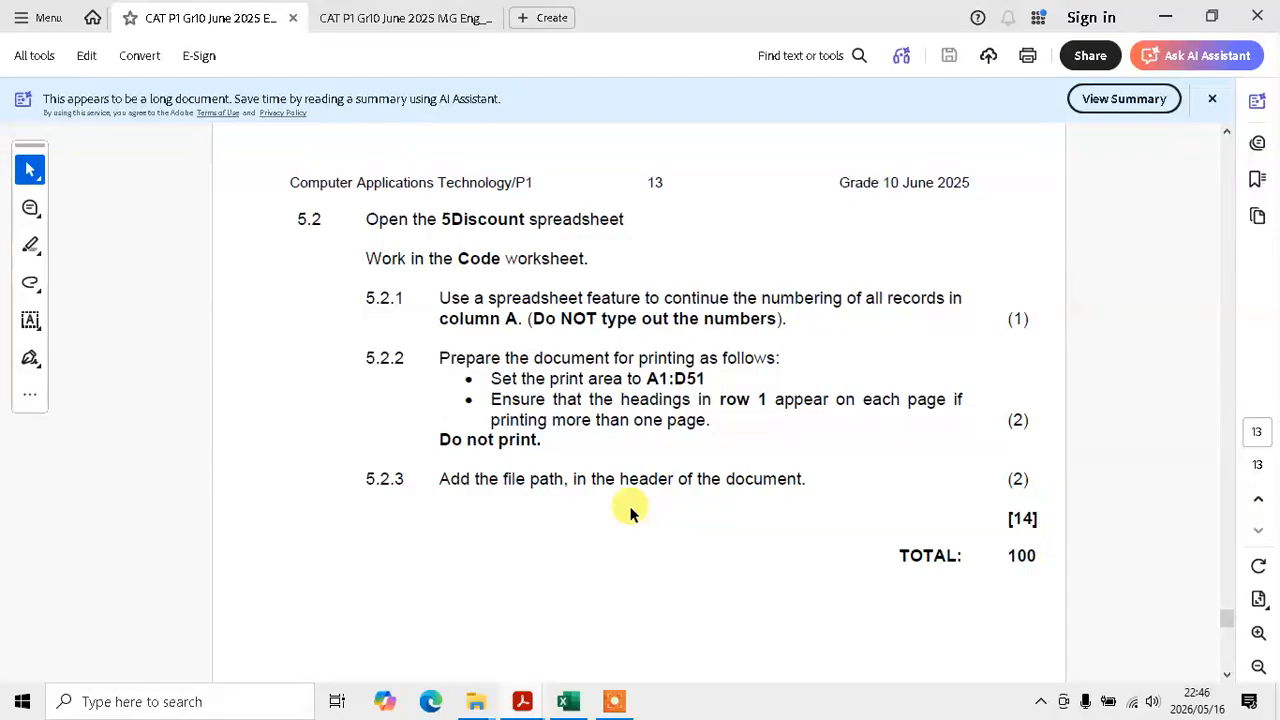
scroll(630, 512, down, 1)
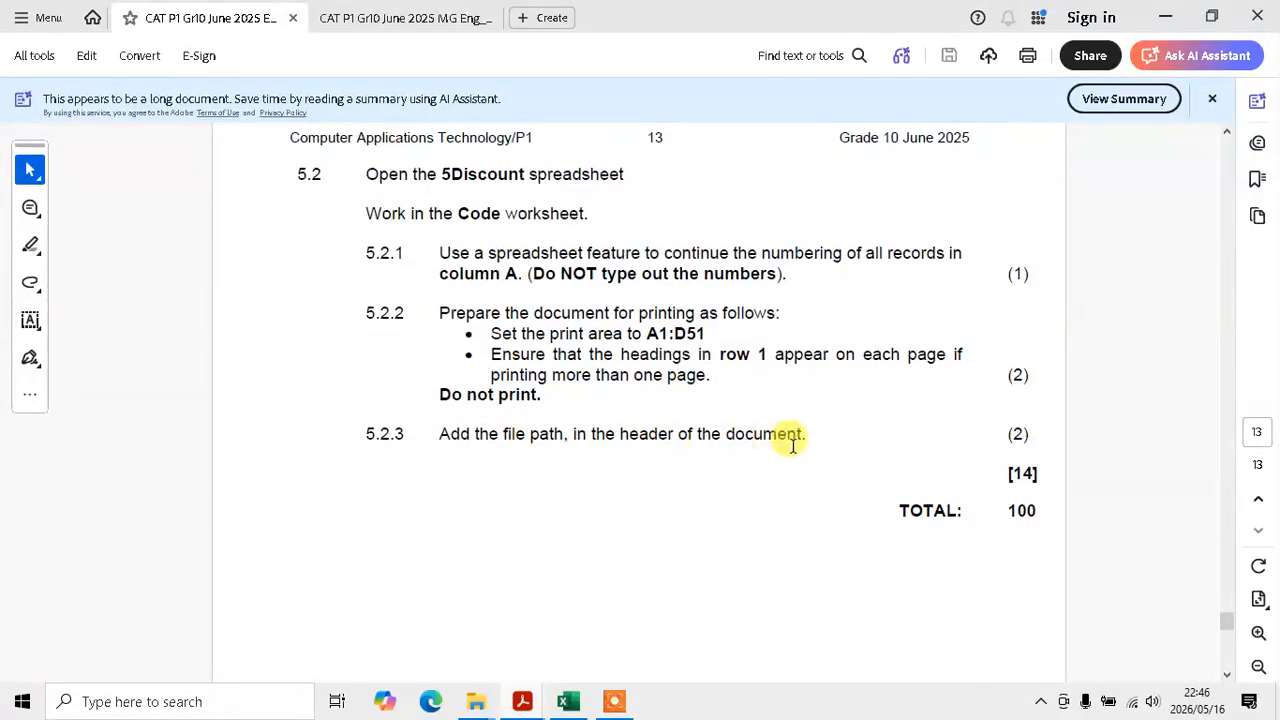
key(alt+Tab)
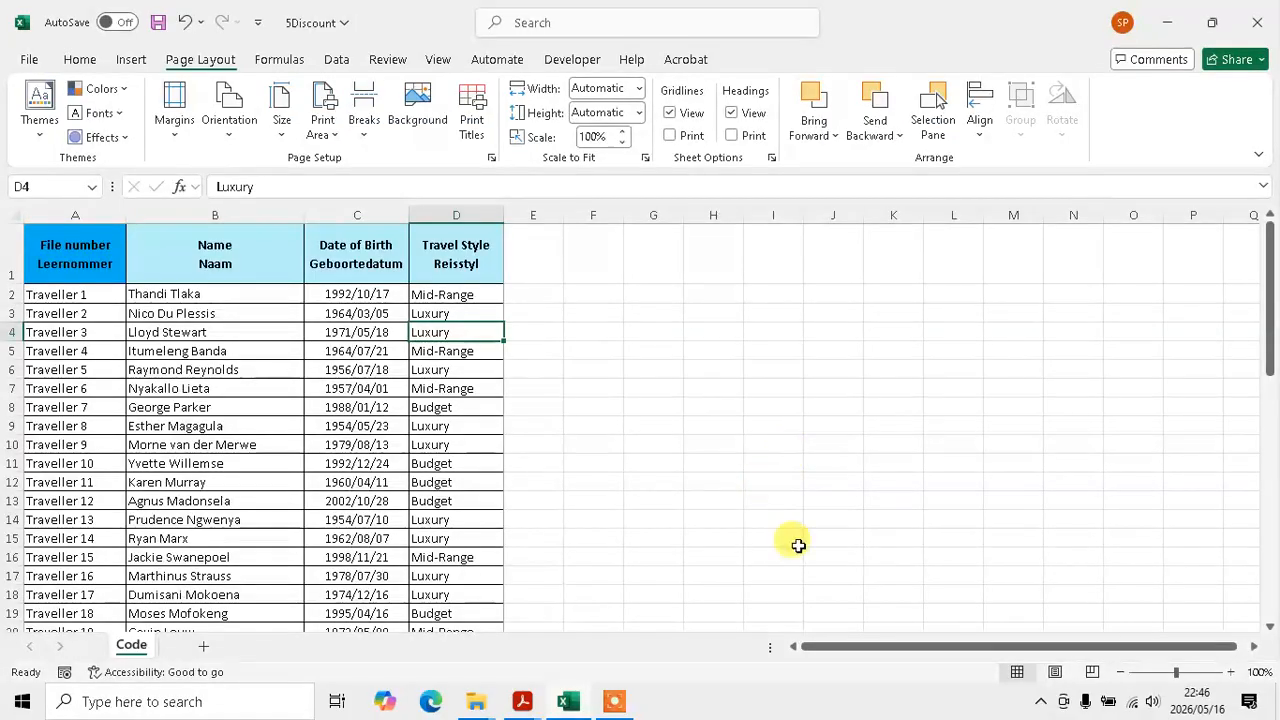
click(1056, 672)
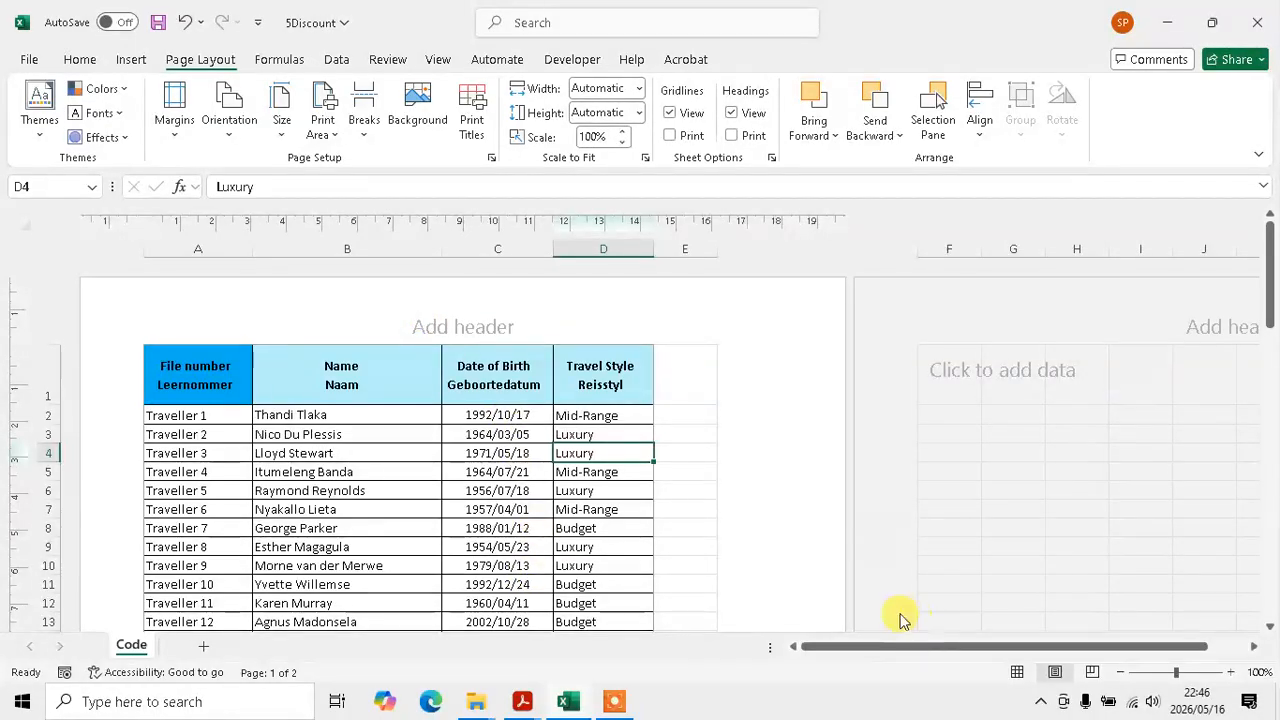
key(alt+Tab)
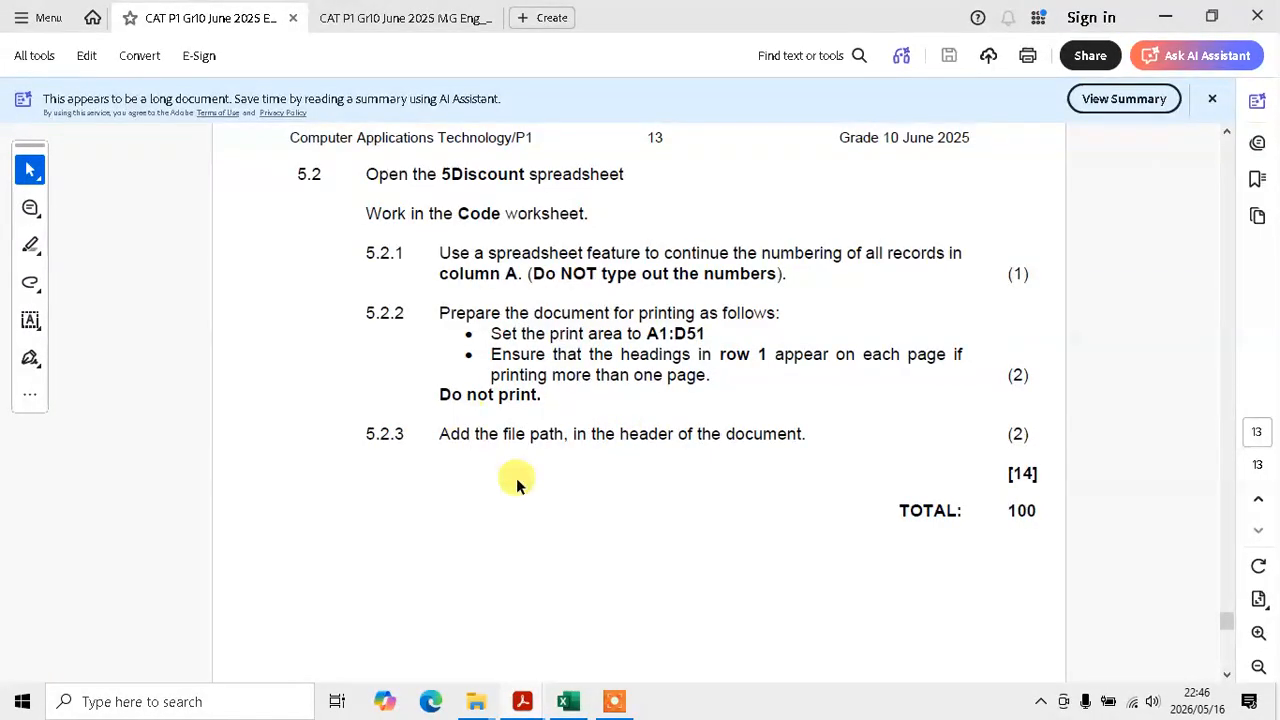
key(alt+Tab)
click(419, 324)
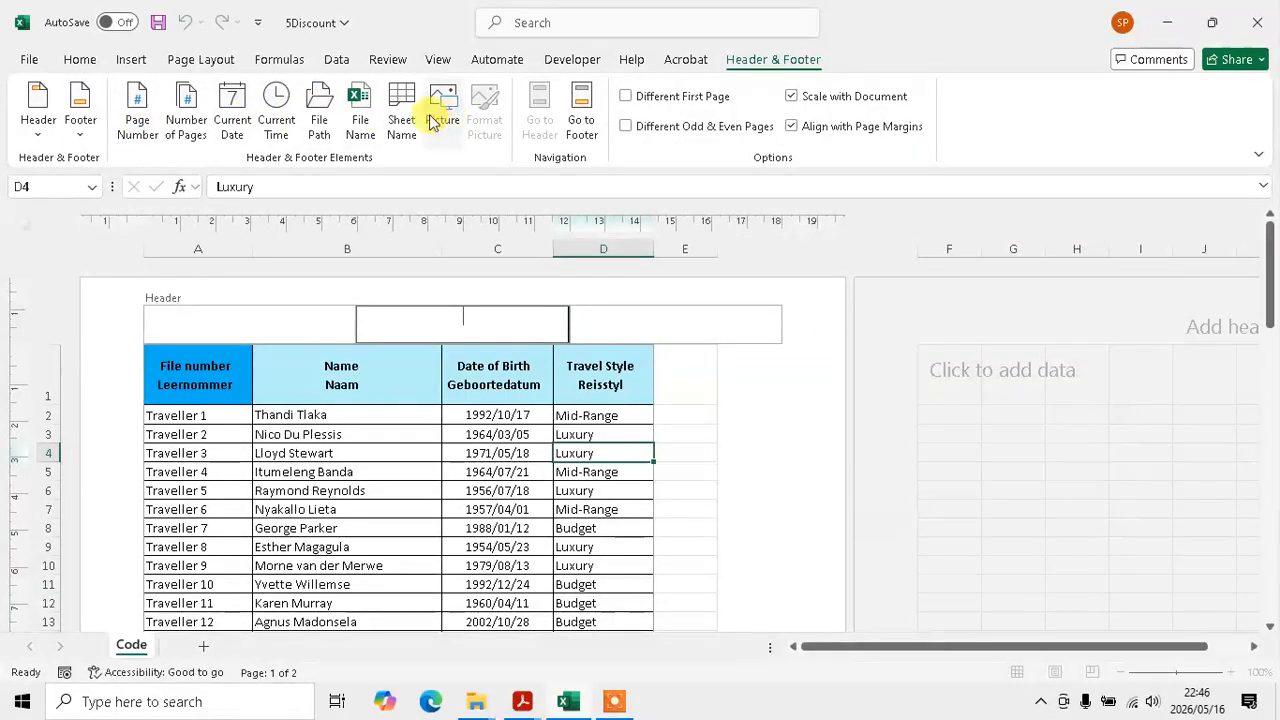
click(318, 122)
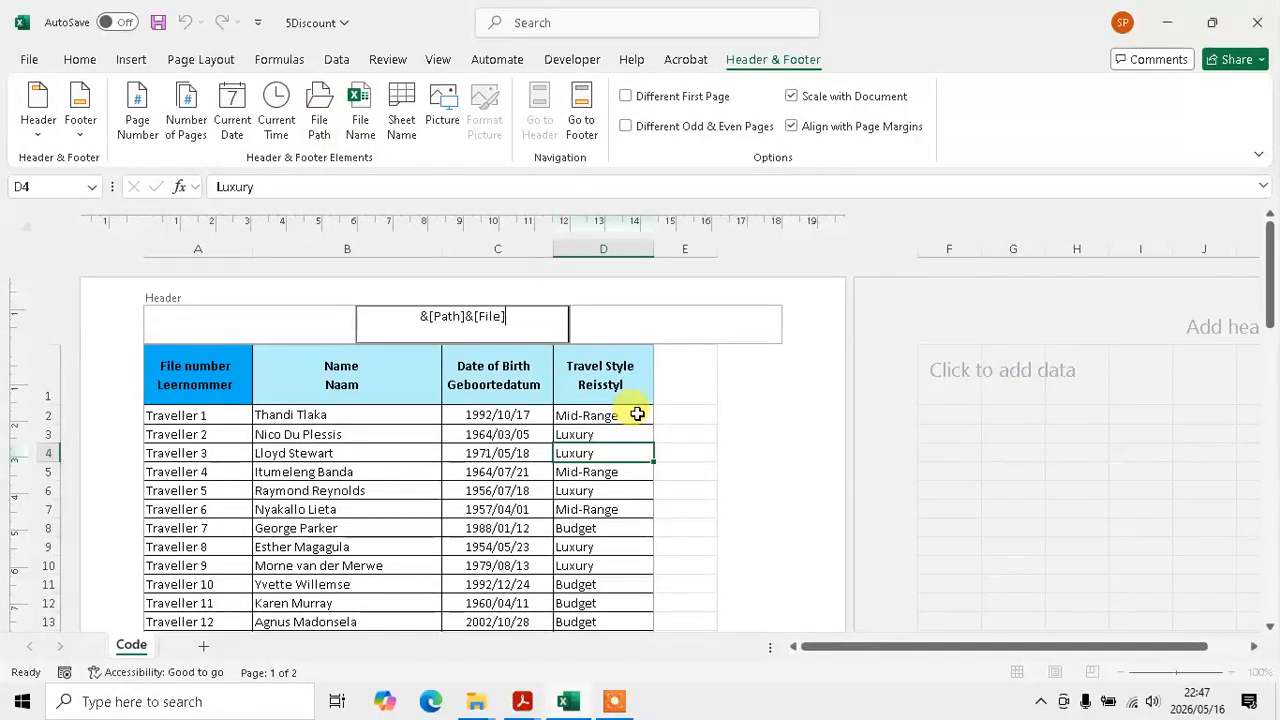
key(Escape)
Insert the file path element in the centre section of the Code worksheet's header.
click(465, 327)
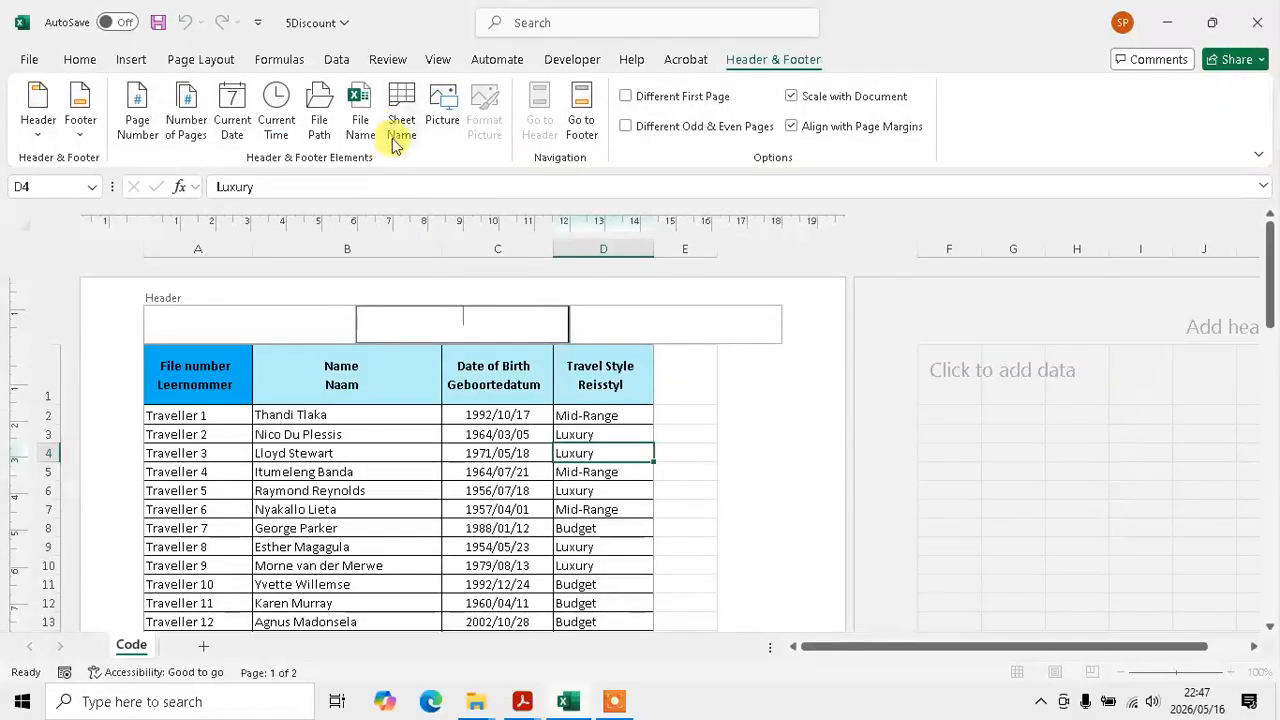
click(318, 118)
click(697, 380)
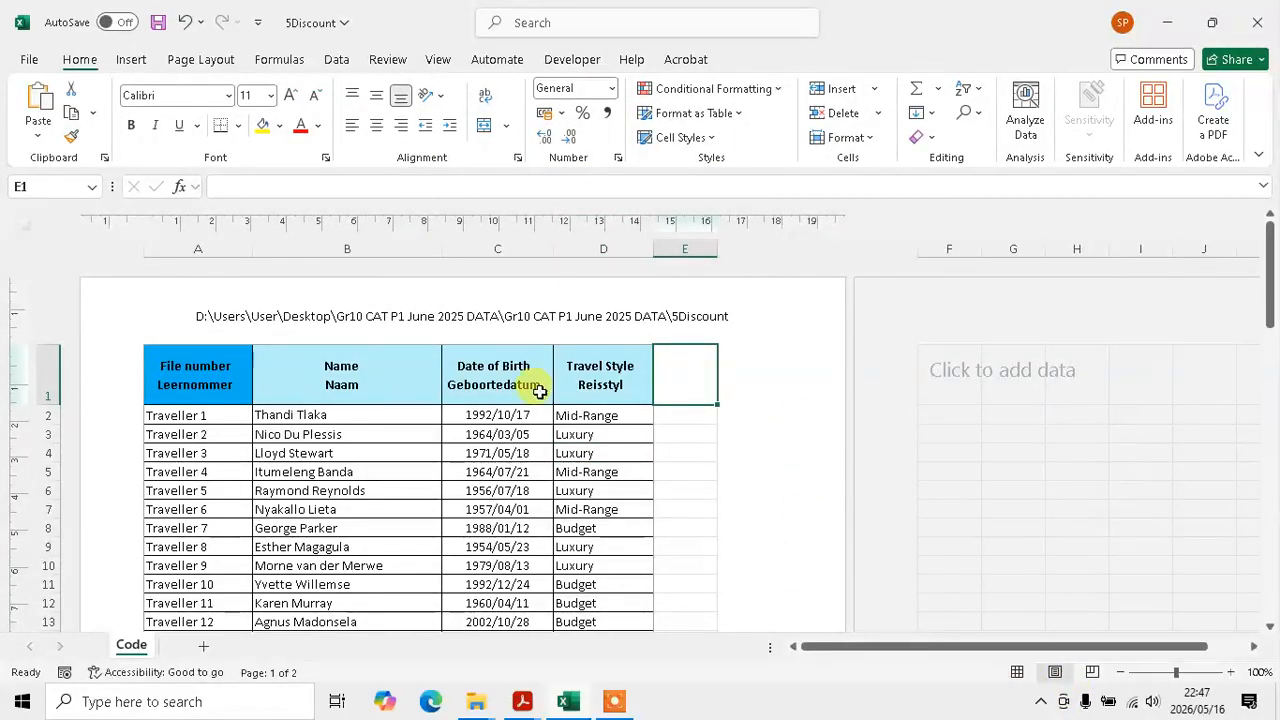
Return the Code worksheet to Normal view and switch to the exam PDF.
click(1016, 672)
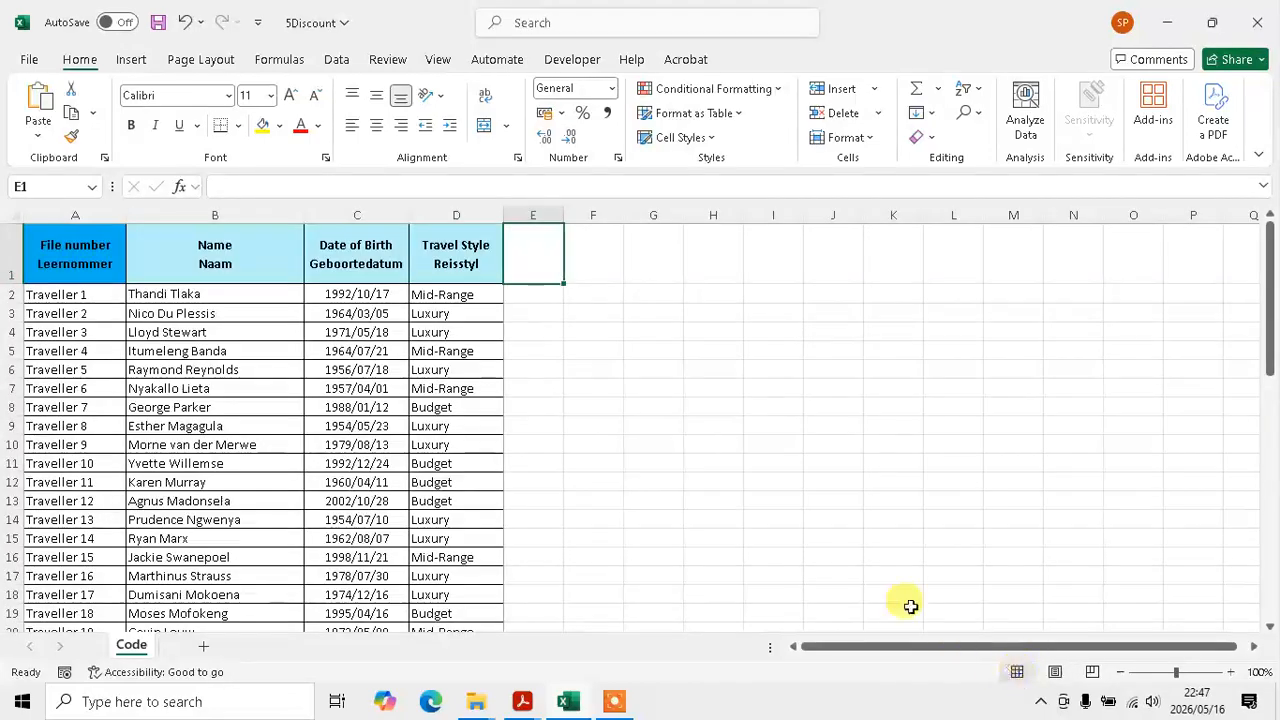
key(alt+Tab)
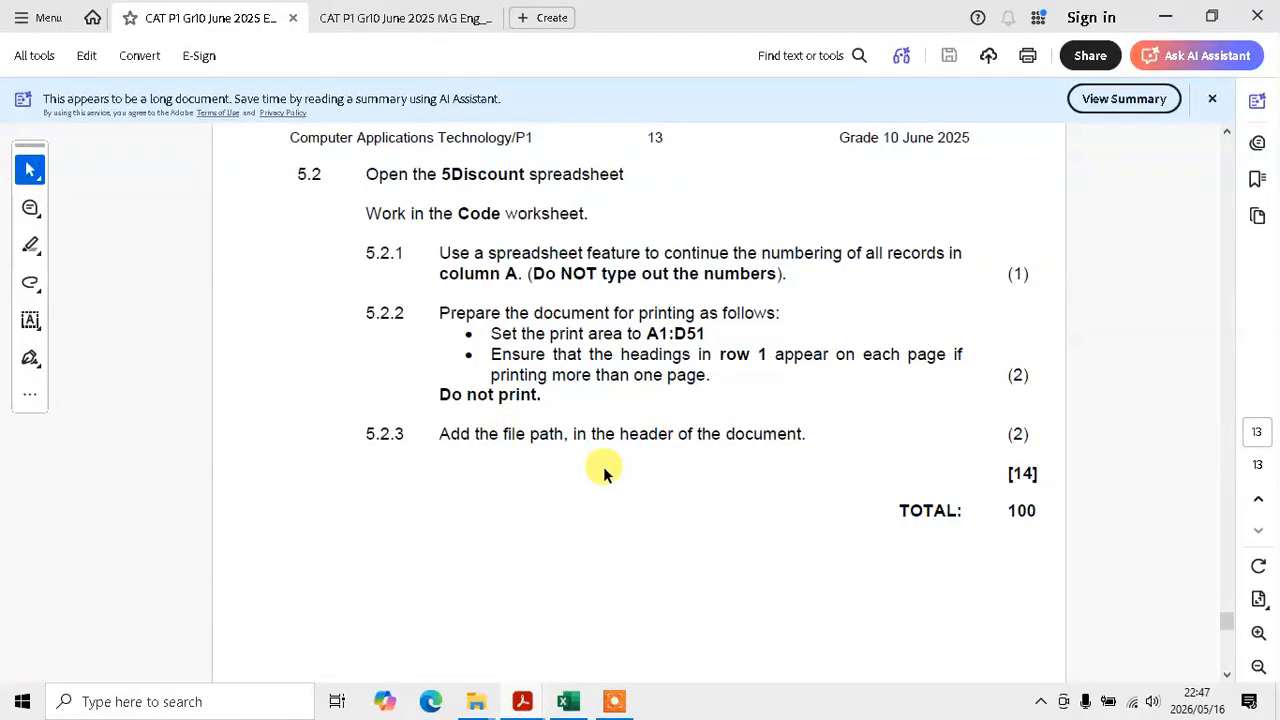